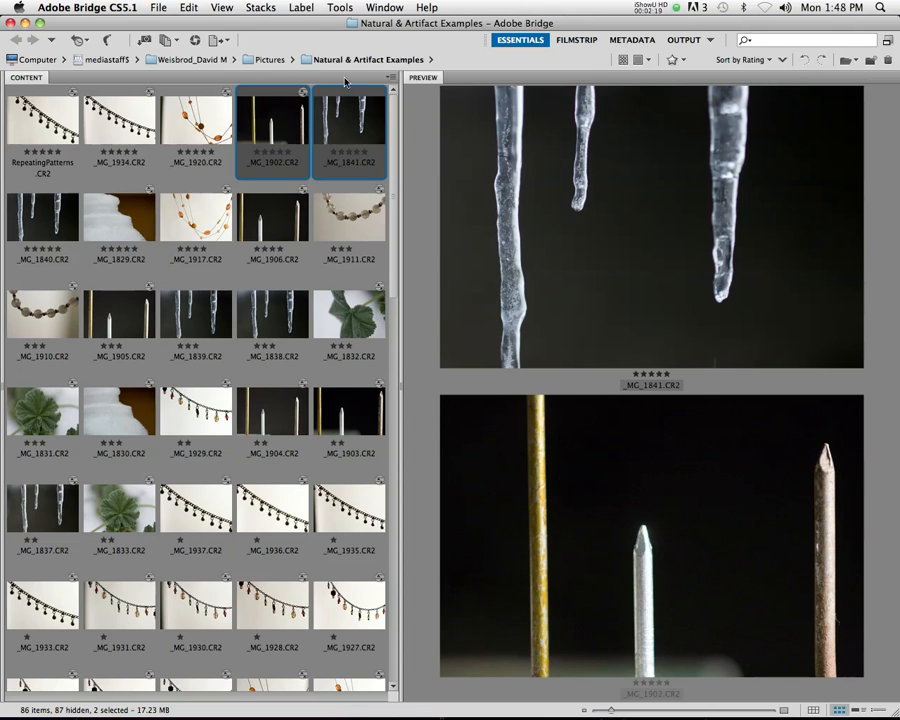
Open _MG_1902.CR2 and _MG_1841.CR2 in Camera Raw and select both images.
right_click(270, 118)
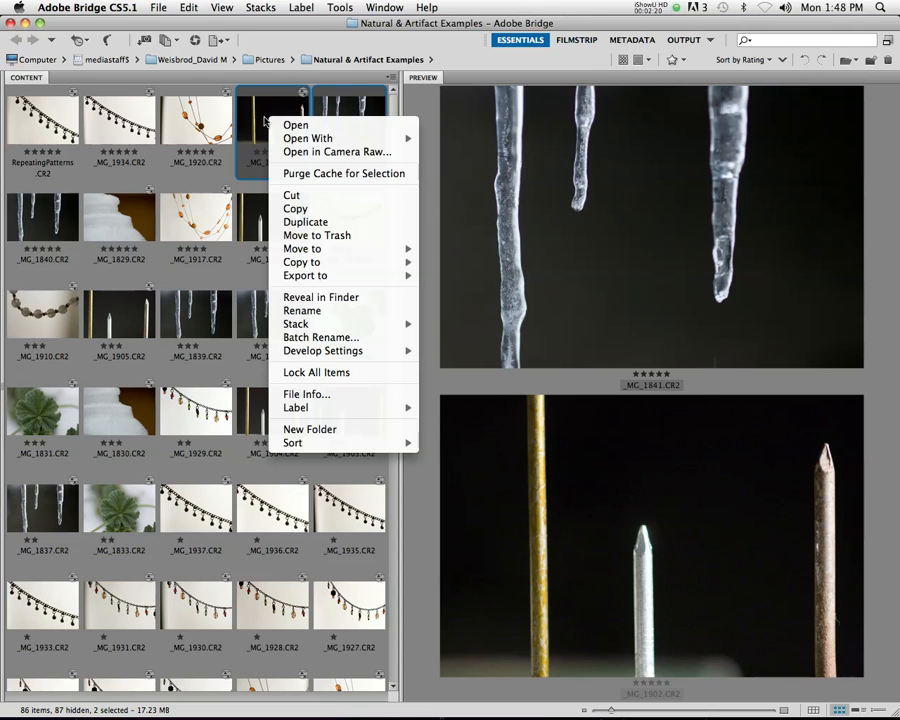
left_click(318, 151)
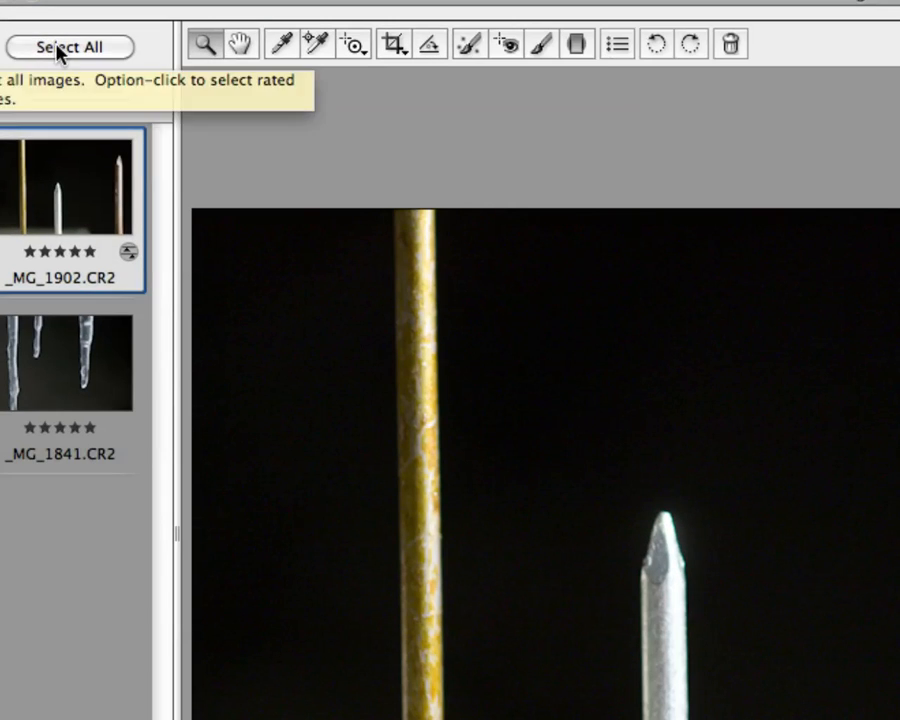
left_click(55, 53)
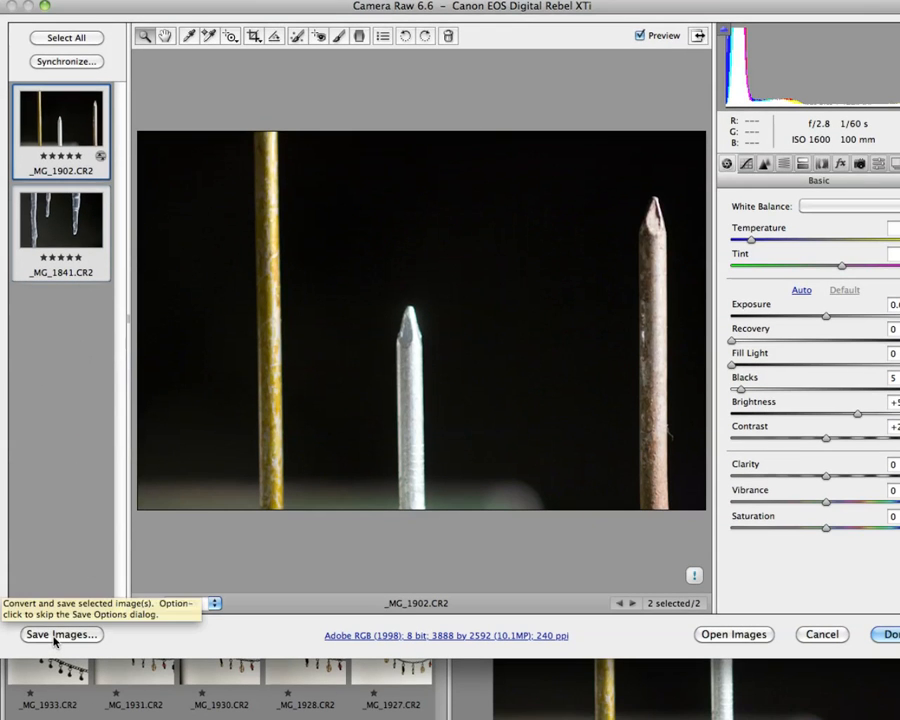
Save both images as Photoshop .psd files in the same location under their document names, and finish the Camera Raw session.
left_click(55, 641)
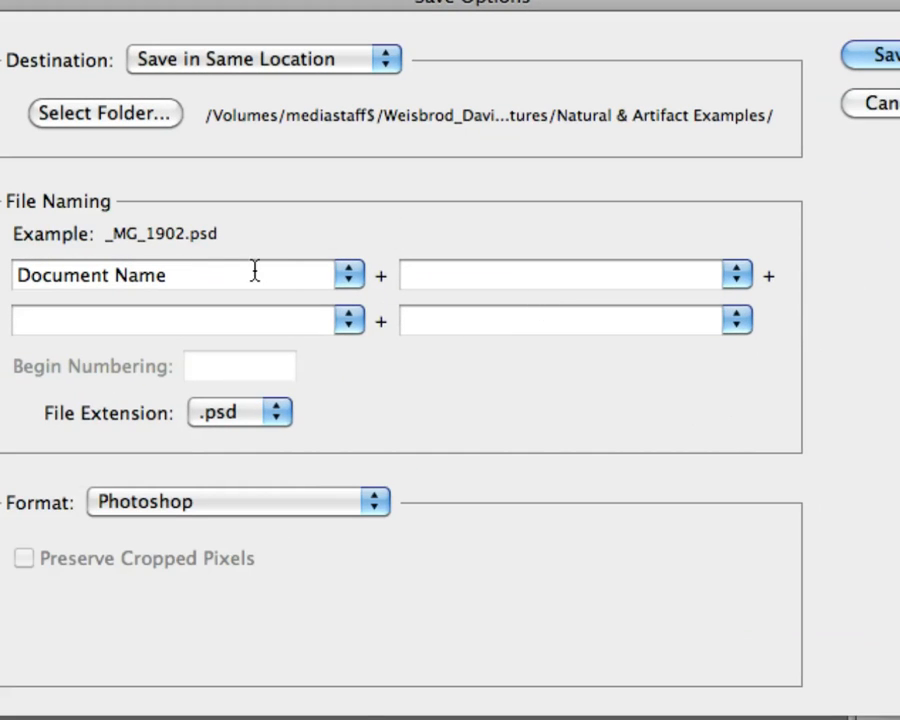
left_click(349, 275)
left_click(337, 308)
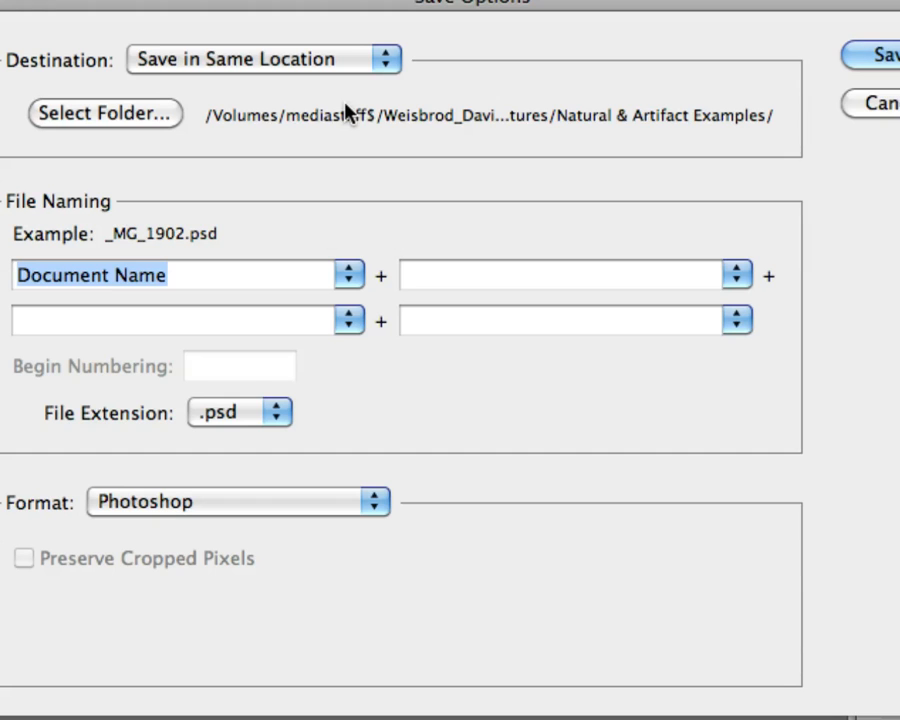
left_click(327, 60)
left_click(317, 60)
left_click(257, 418)
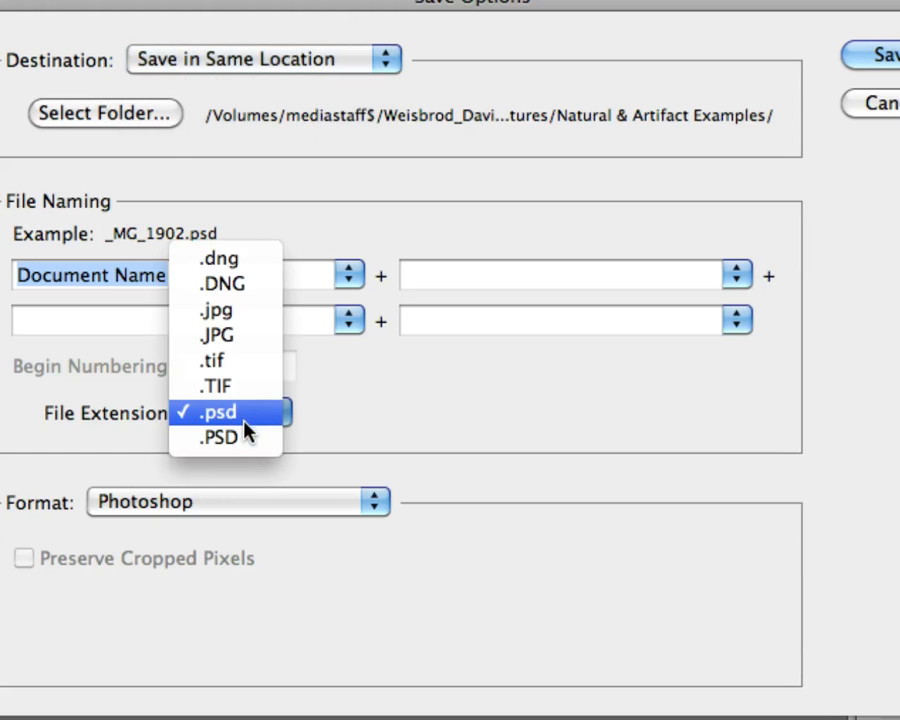
left_click(247, 418)
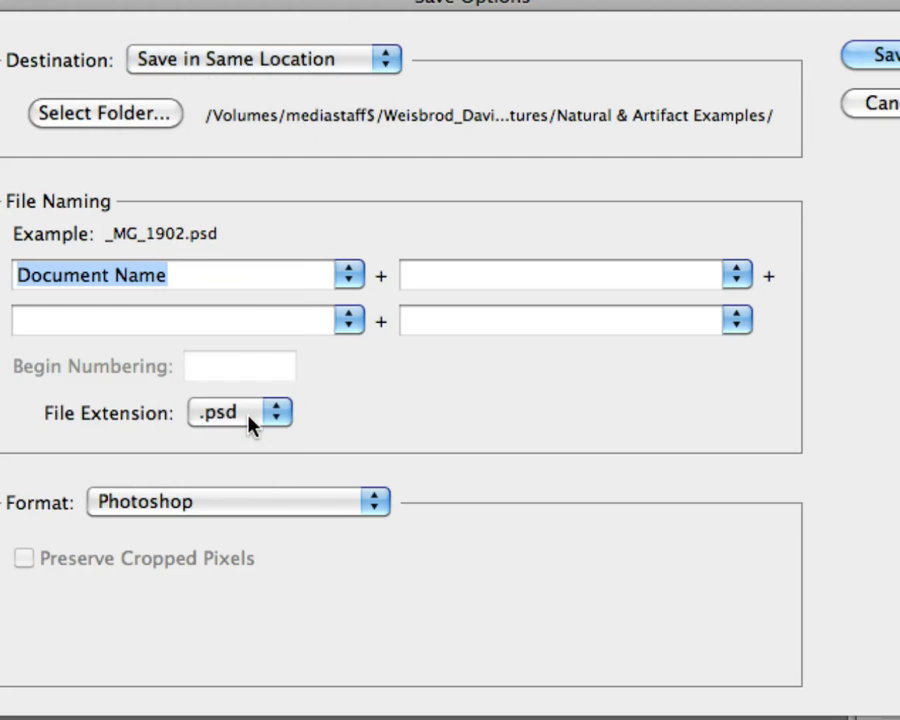
left_click(232, 506)
left_click(253, 518)
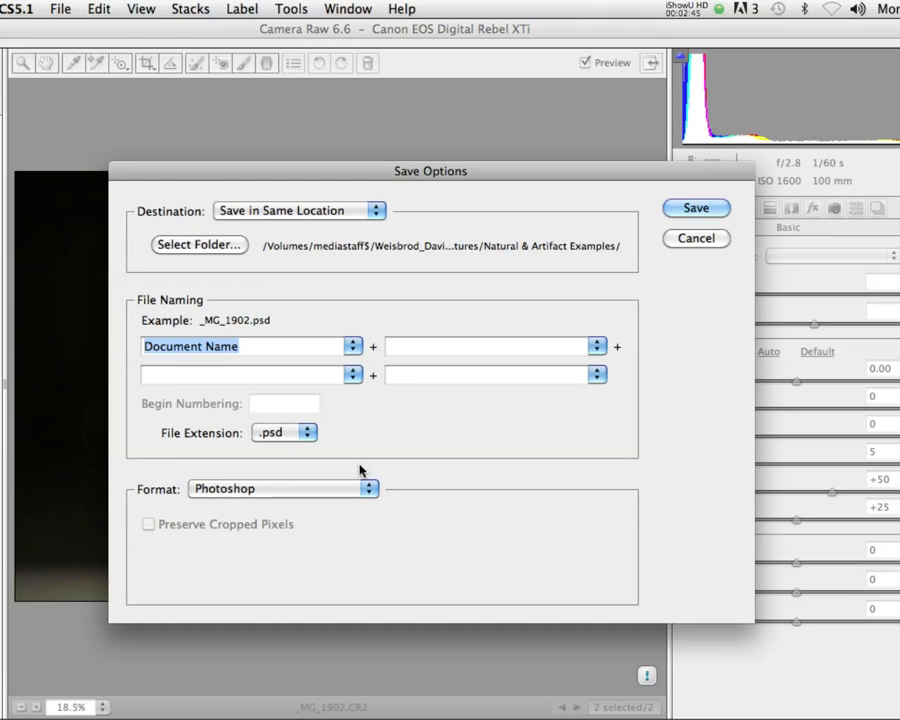
left_click(728, 210)
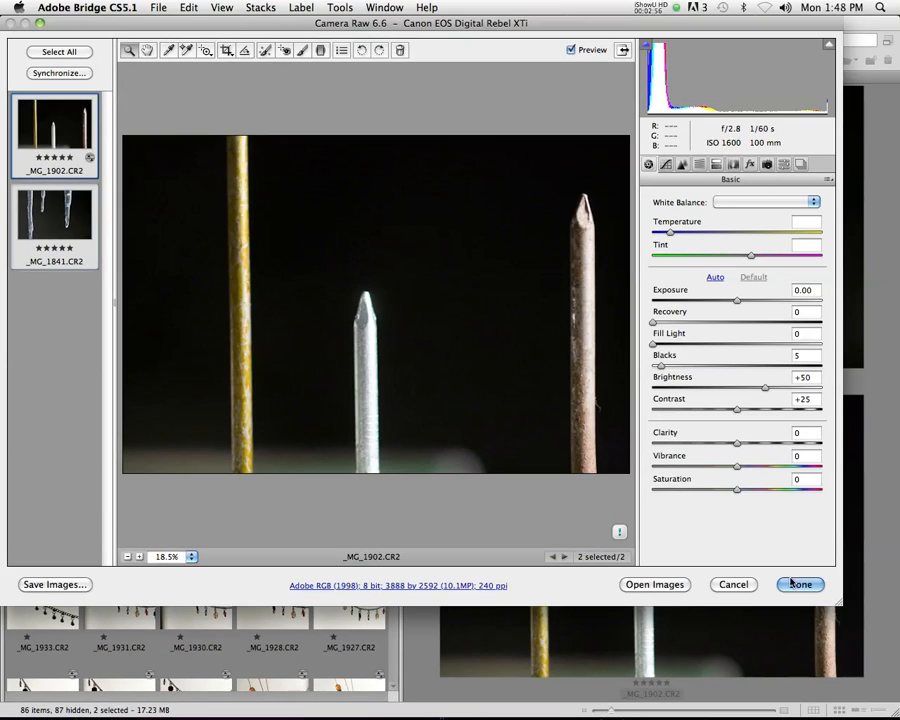
left_click(798, 584)
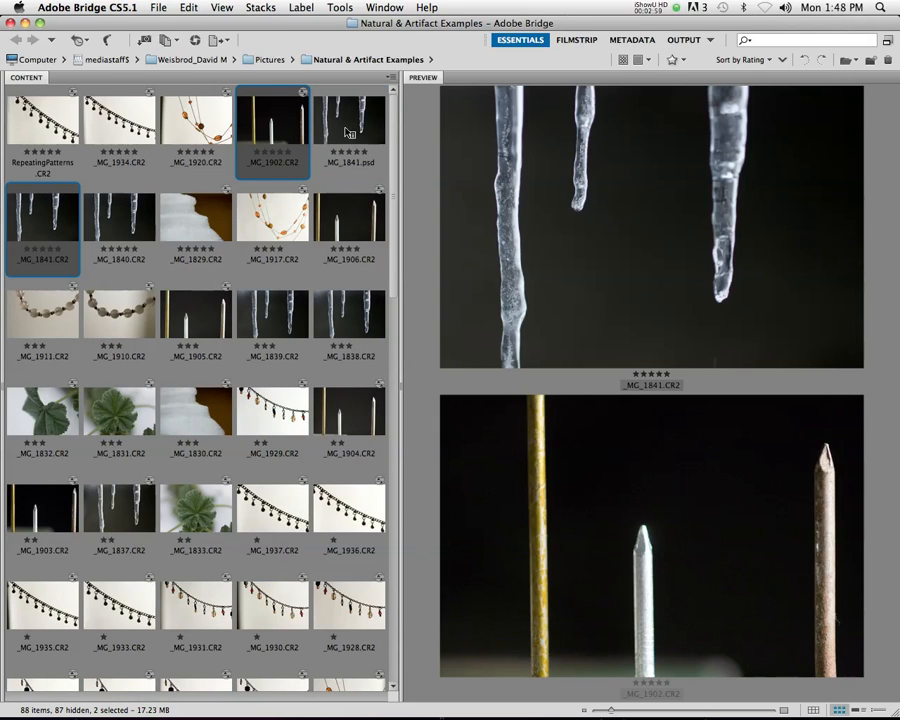
left_click(399, 25)
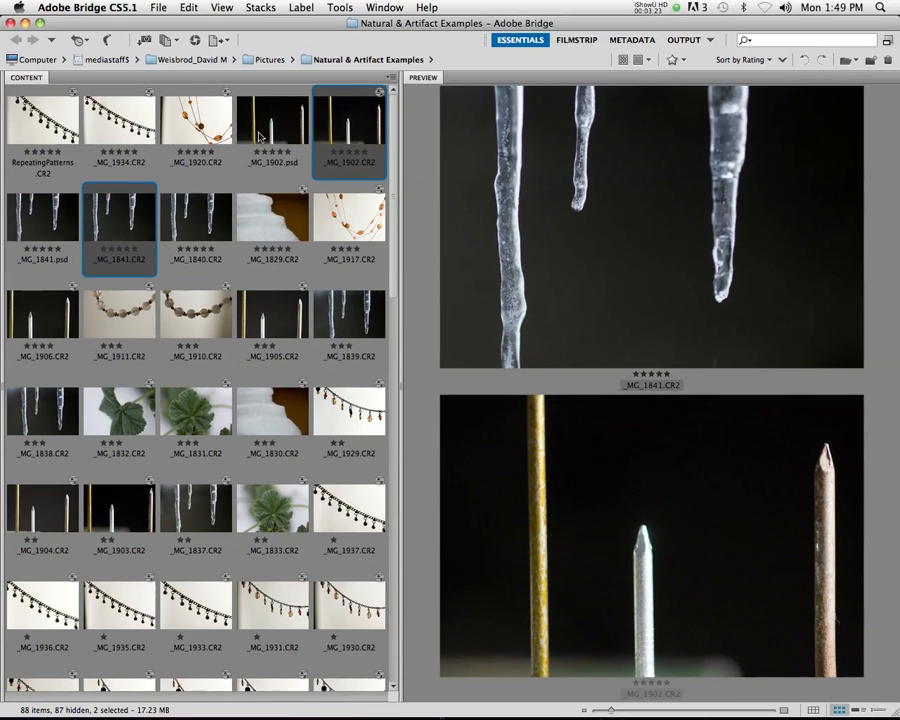
Switch to Adobe InDesign and clear the workspace by docking the Tools panel and closing the welcome screen.
mouse_move(292, 700)
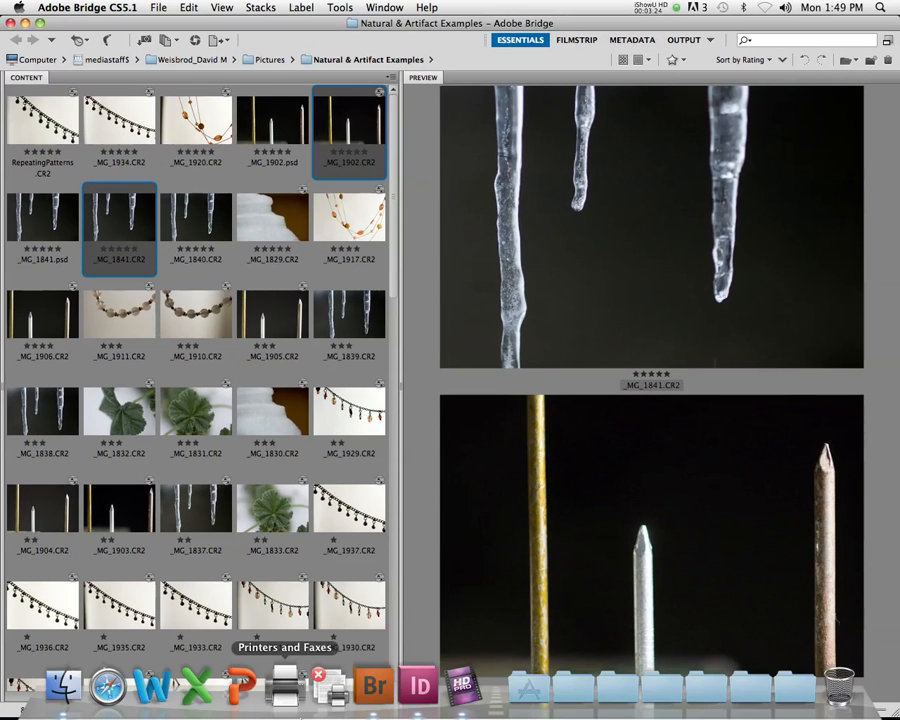
left_click(419, 690)
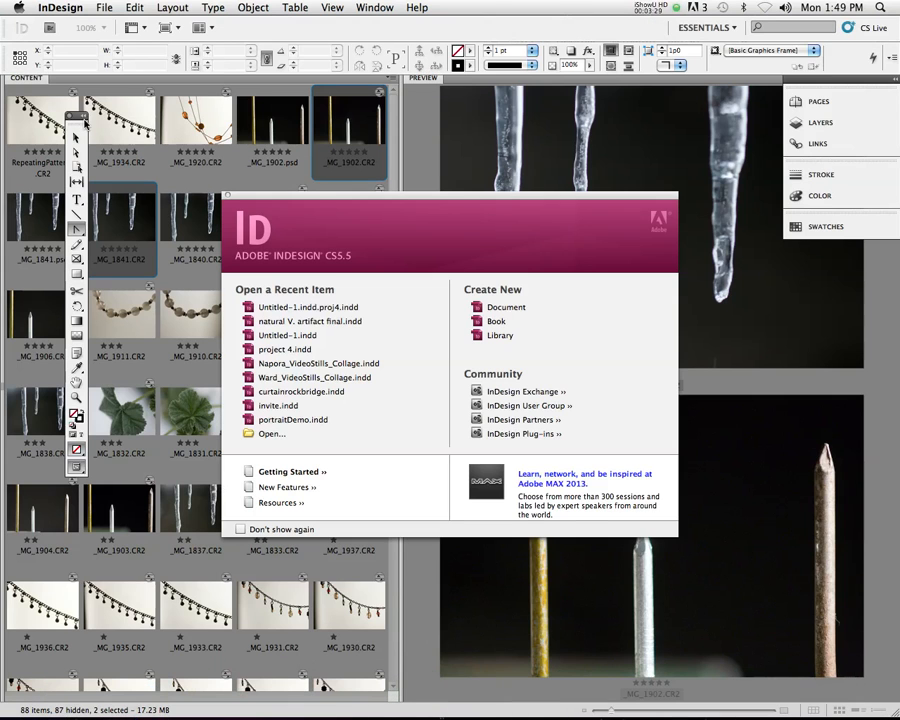
left_click_drag(76, 117, 24, 78)
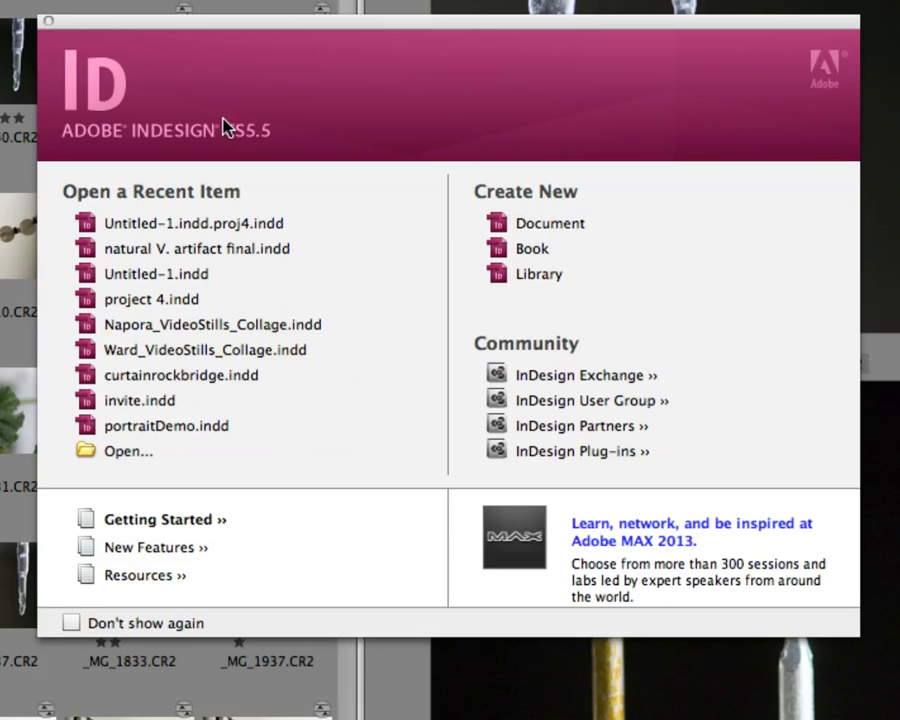
left_click(44, 20)
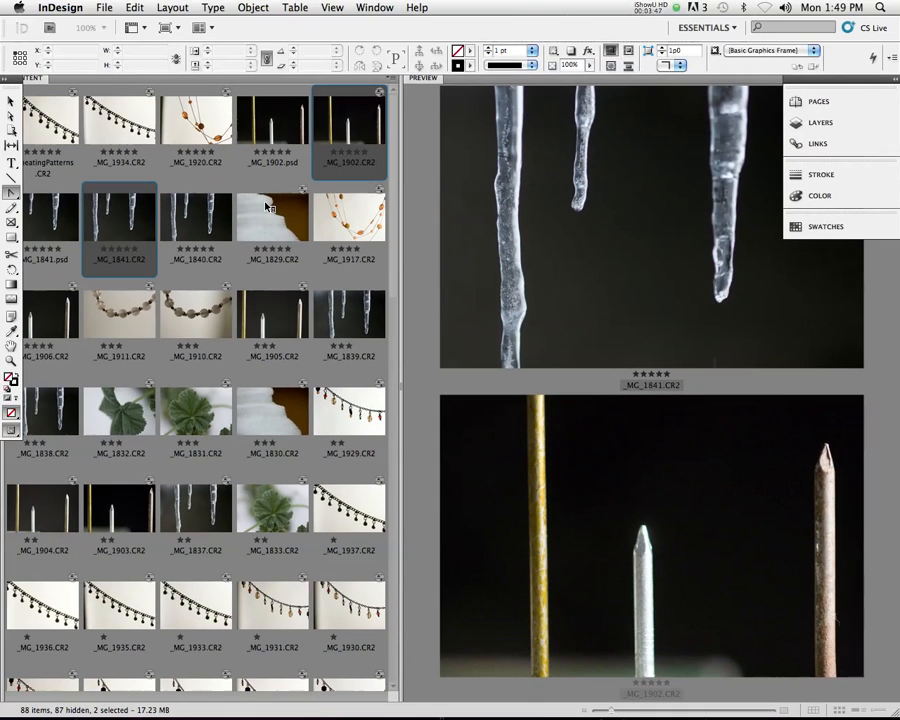
Start creating a new InDesign document.
left_click(101, 8)
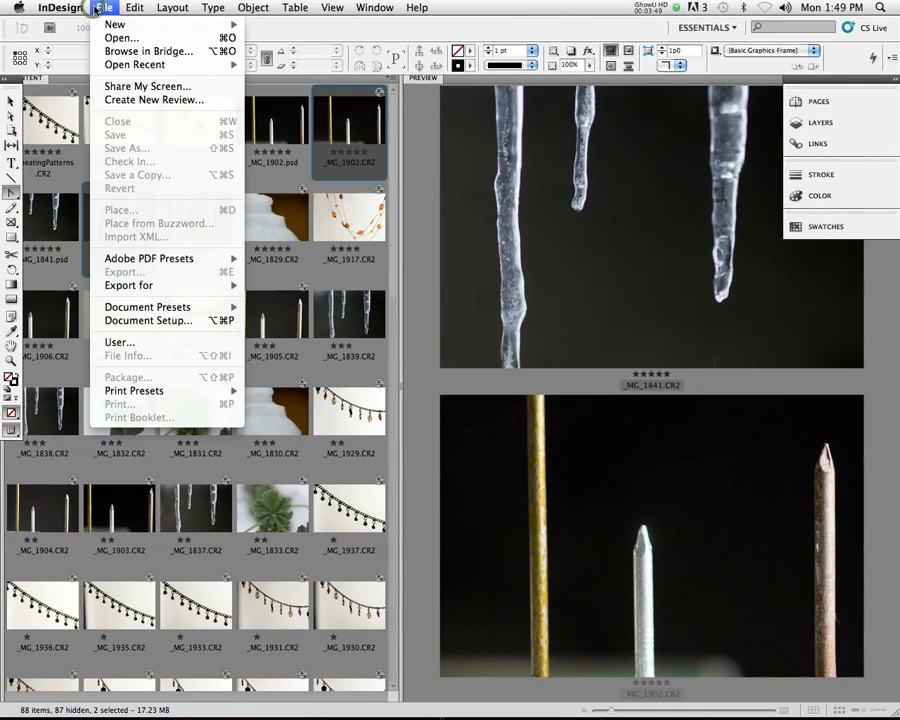
mouse_move(130, 24)
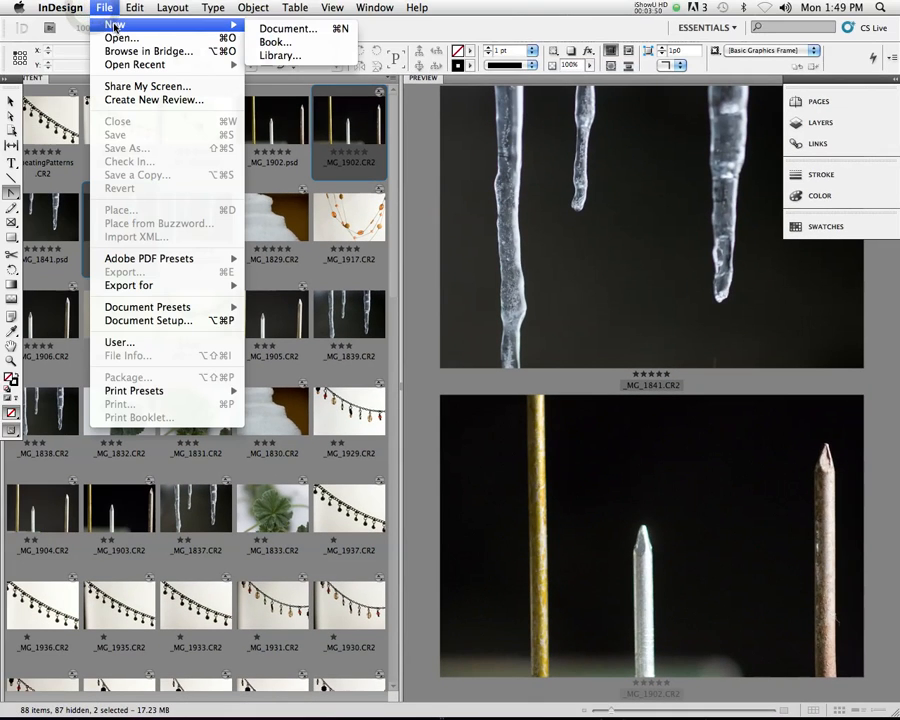
left_click(313, 30)
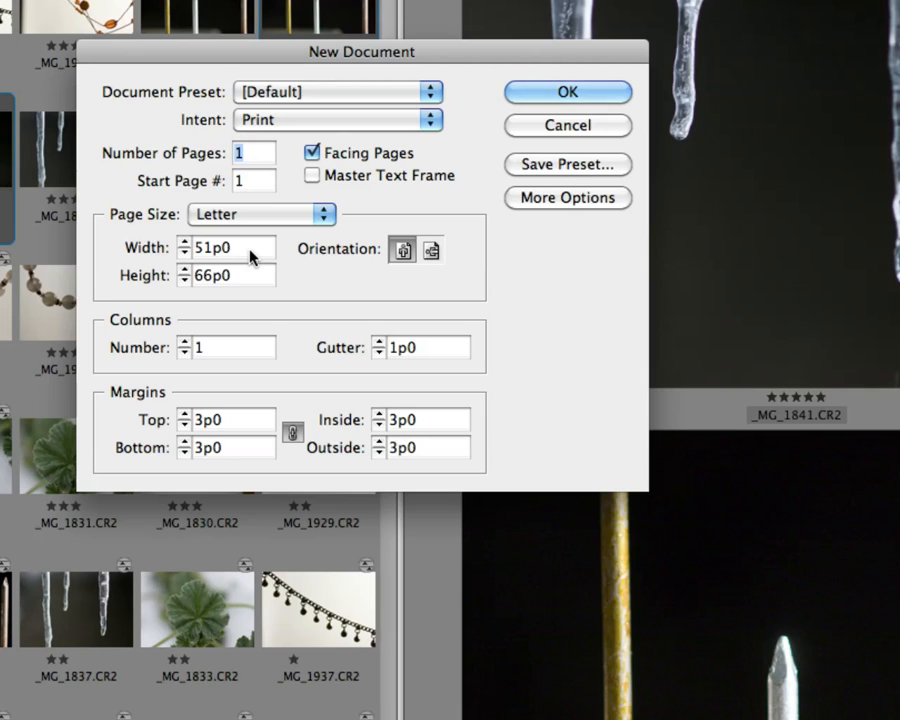
Try the Tabloid page size for the new document and switch back to Letter.
left_click(255, 216)
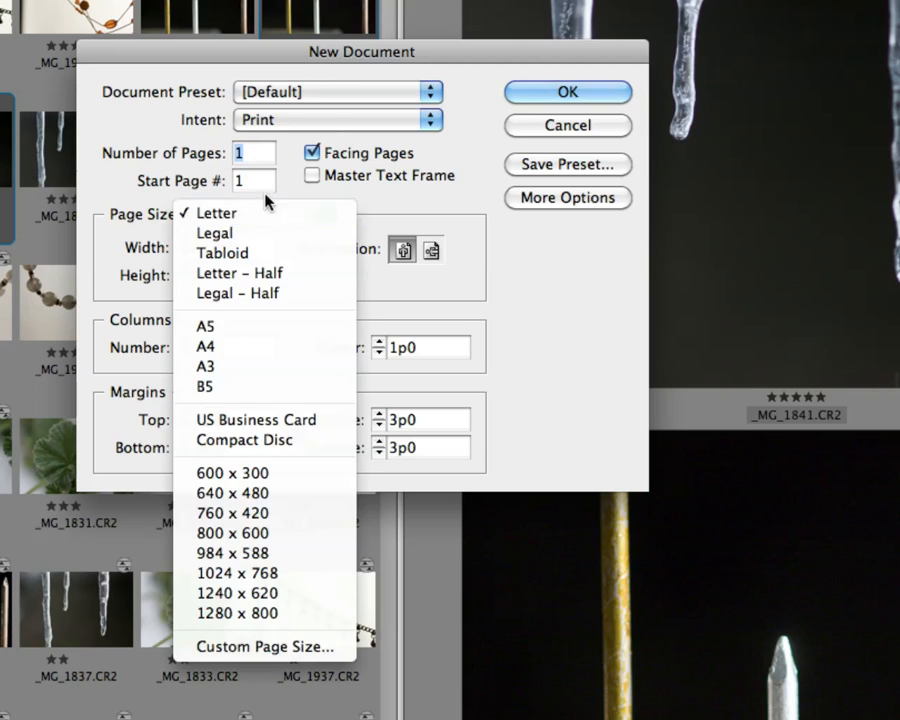
left_click(431, 180)
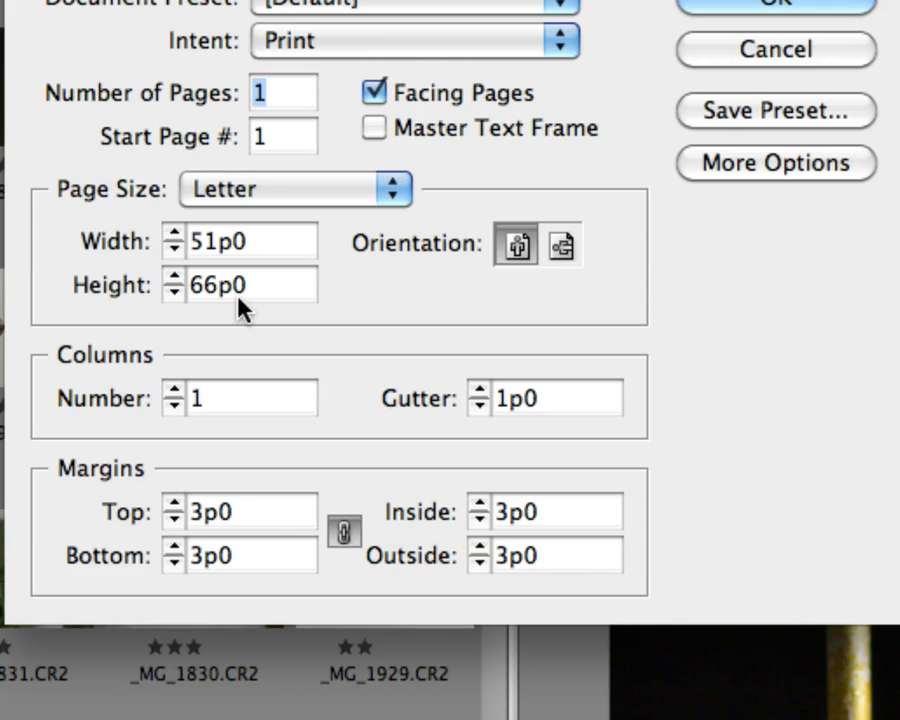
left_click(327, 188)
left_click(333, 253)
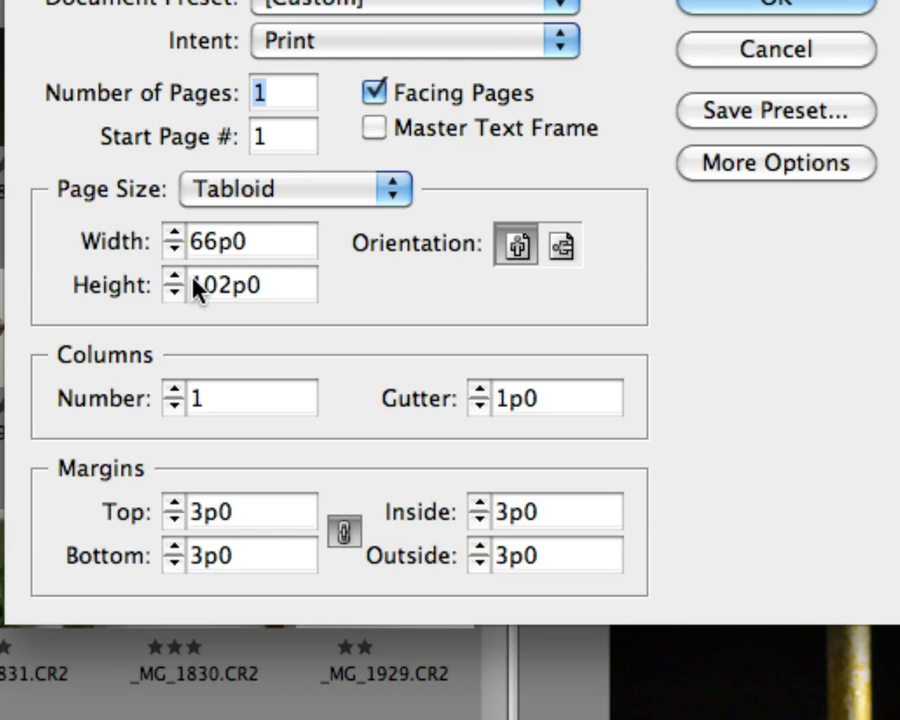
left_click(267, 187)
left_click(263, 128)
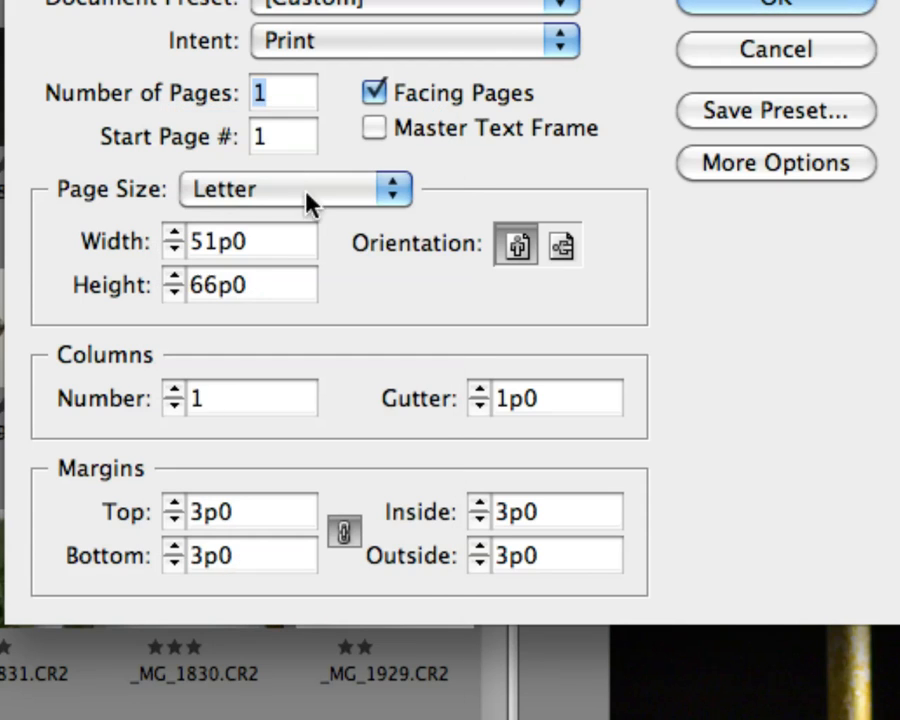
Set the new document's page width to 11in and its height to 17in.
double_click(272, 245)
type("`")
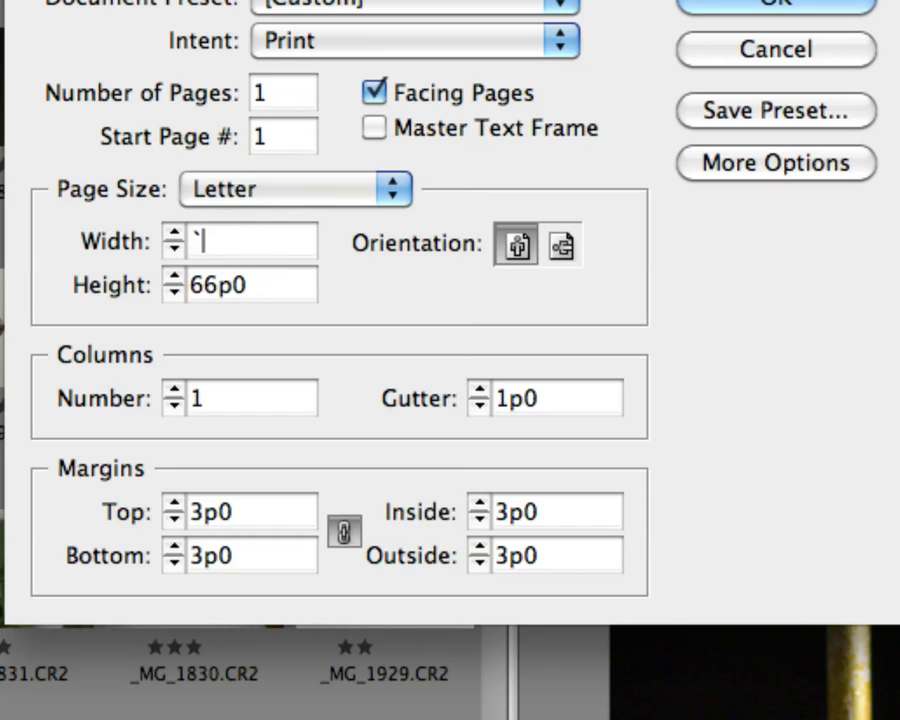
key("BackSpace")
type("11in")
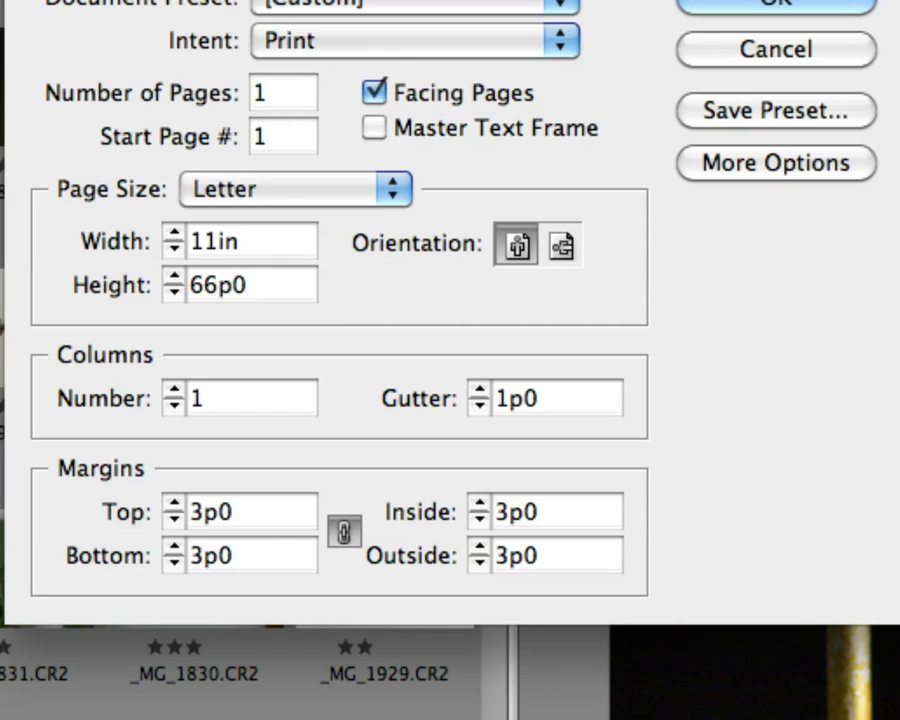
key("Tab")
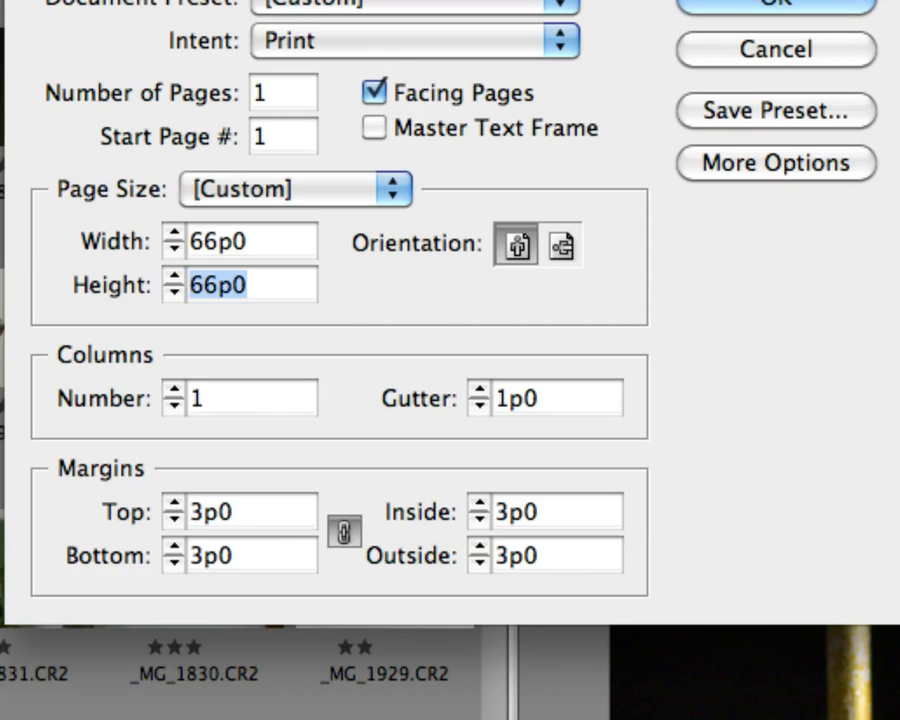
type("17in")
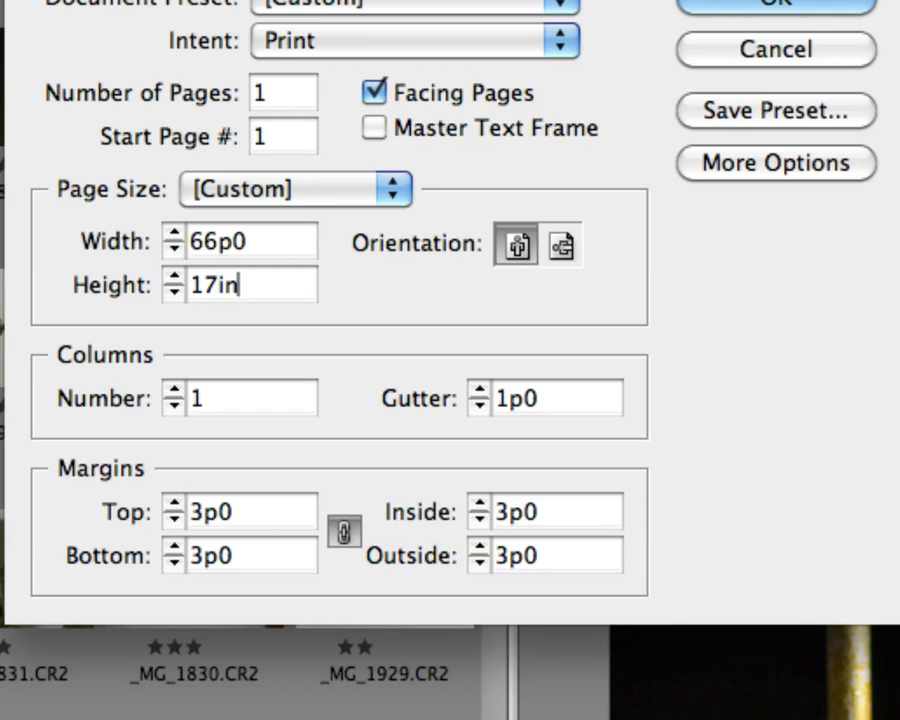
key("Tab")
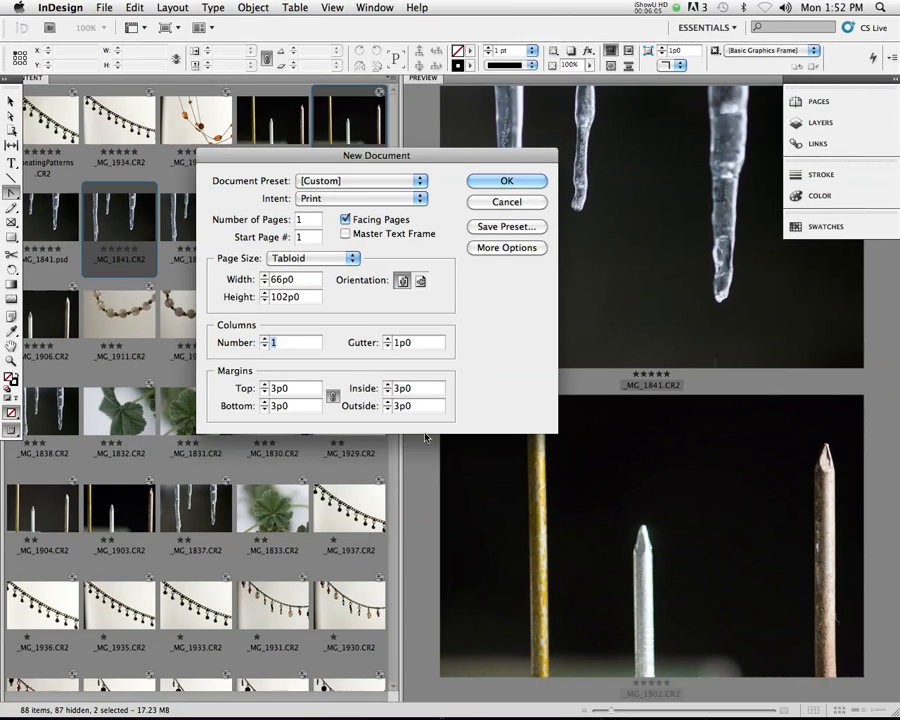
left_click(410, 707)
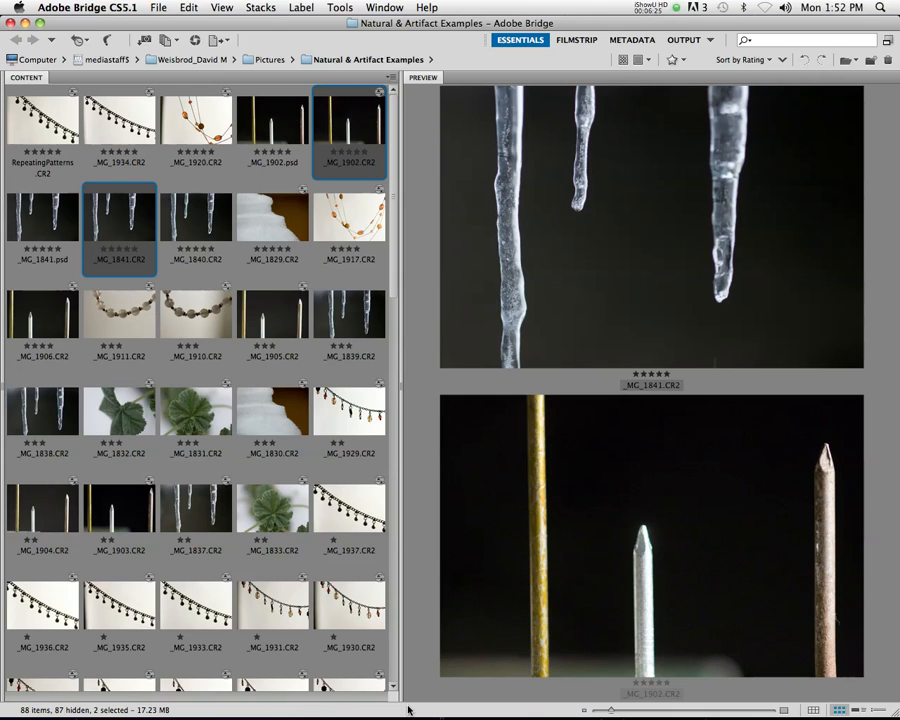
mouse_move(408, 716)
left_click(422, 690)
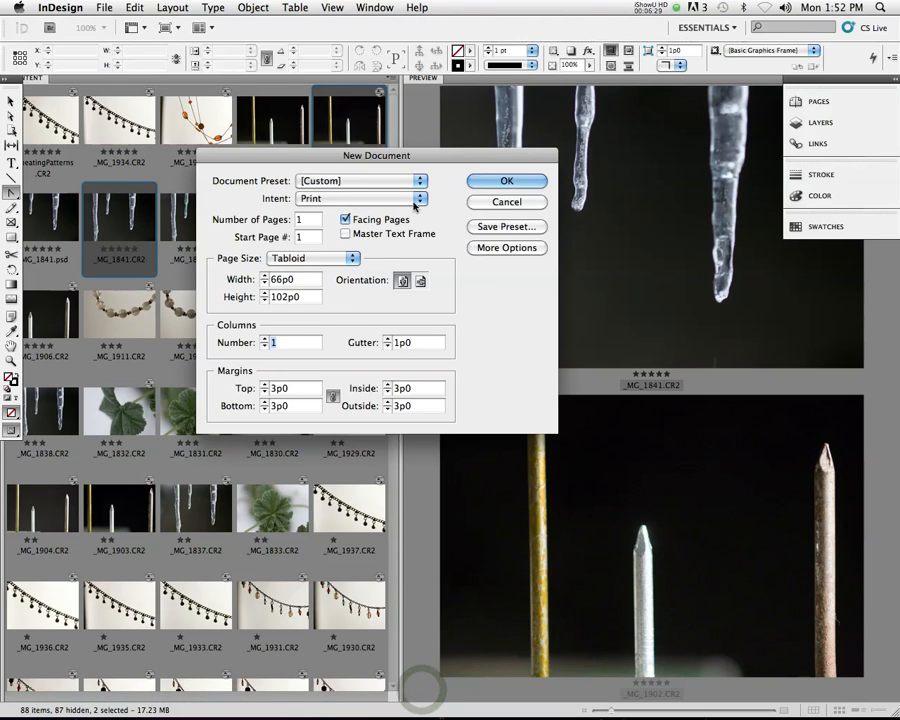
Set all the page margins to 0 and create the document.
left_click(280, 388)
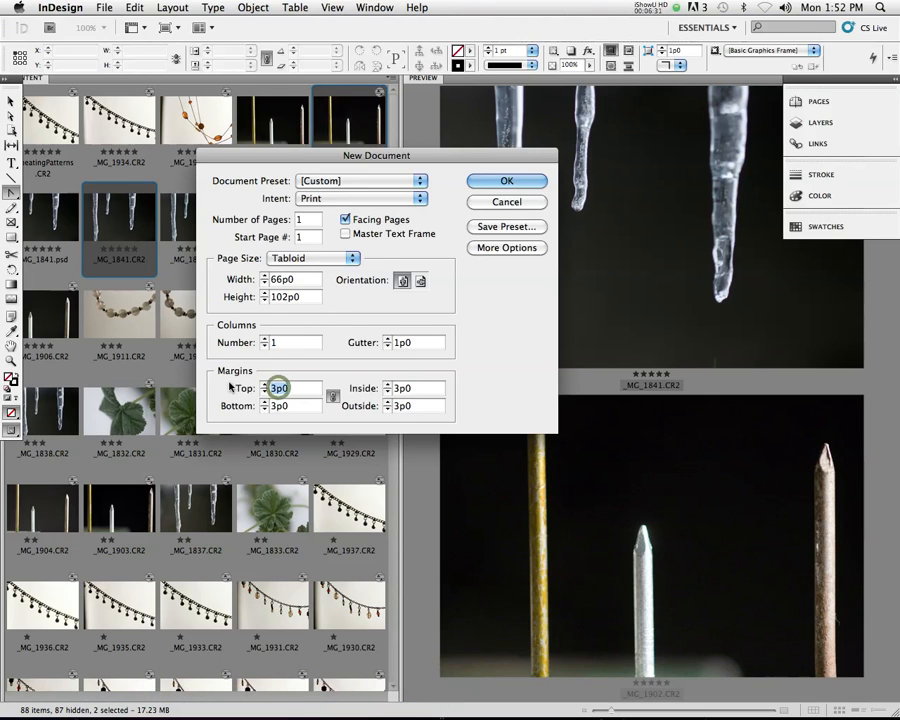
type("0")
key("Tab")
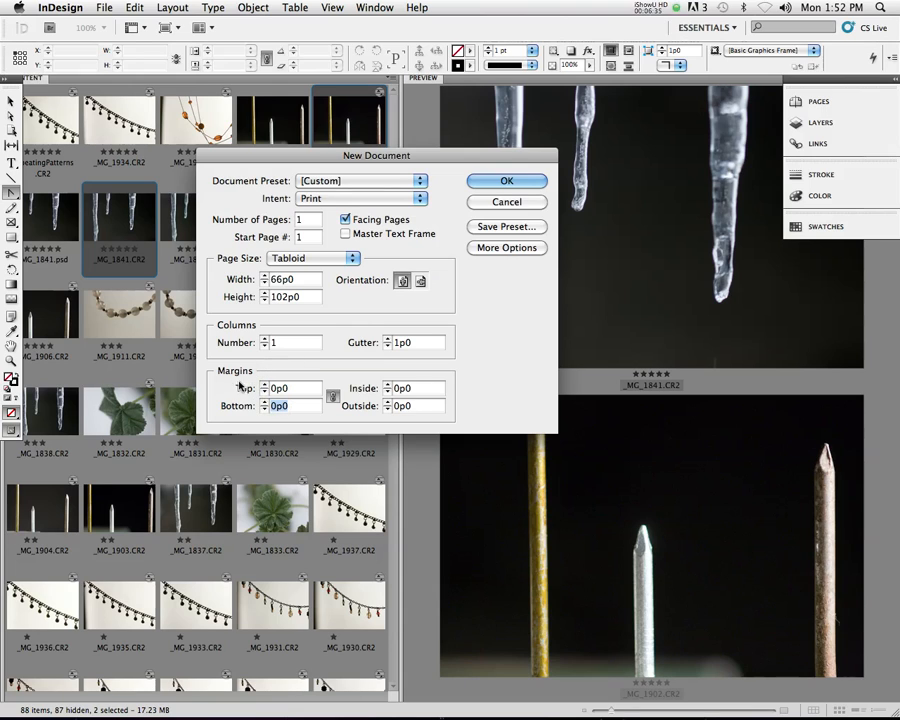
left_click(514, 180)
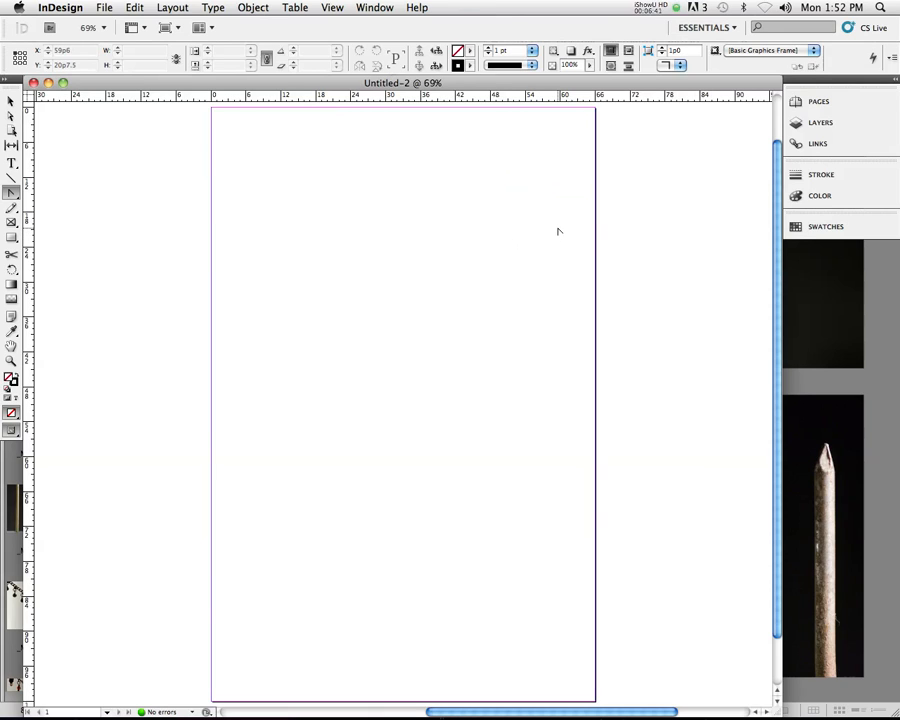
left_click(100, 7)
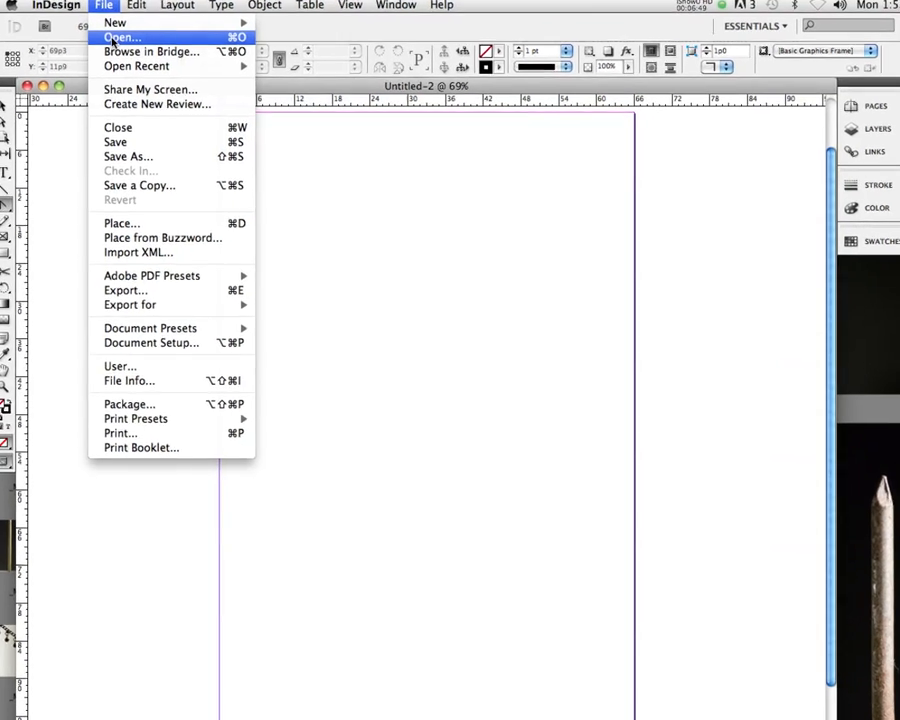
left_click(112, 44)
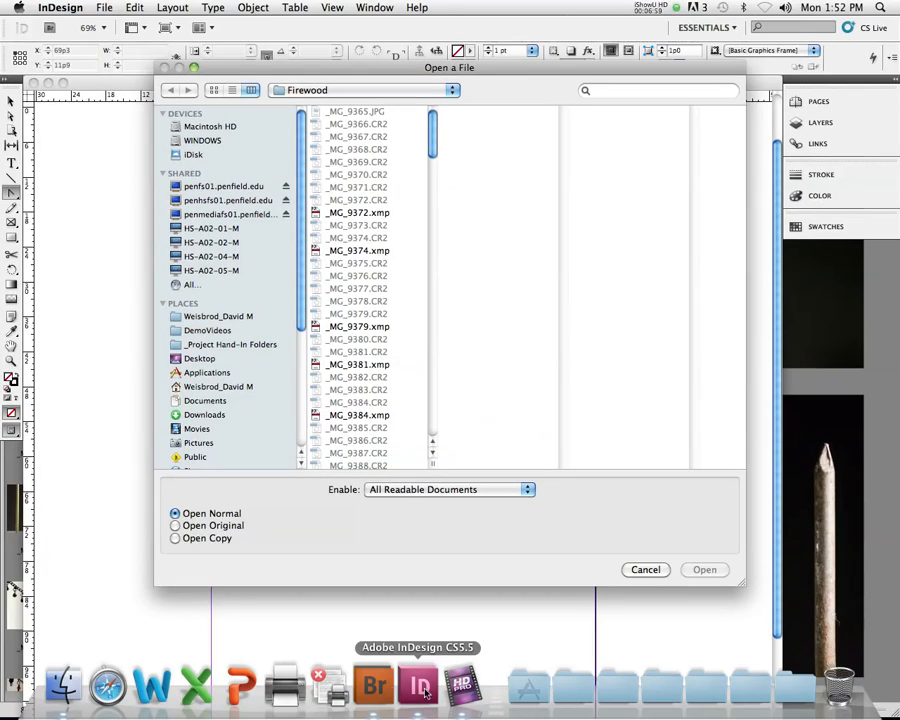
left_click(434, 719)
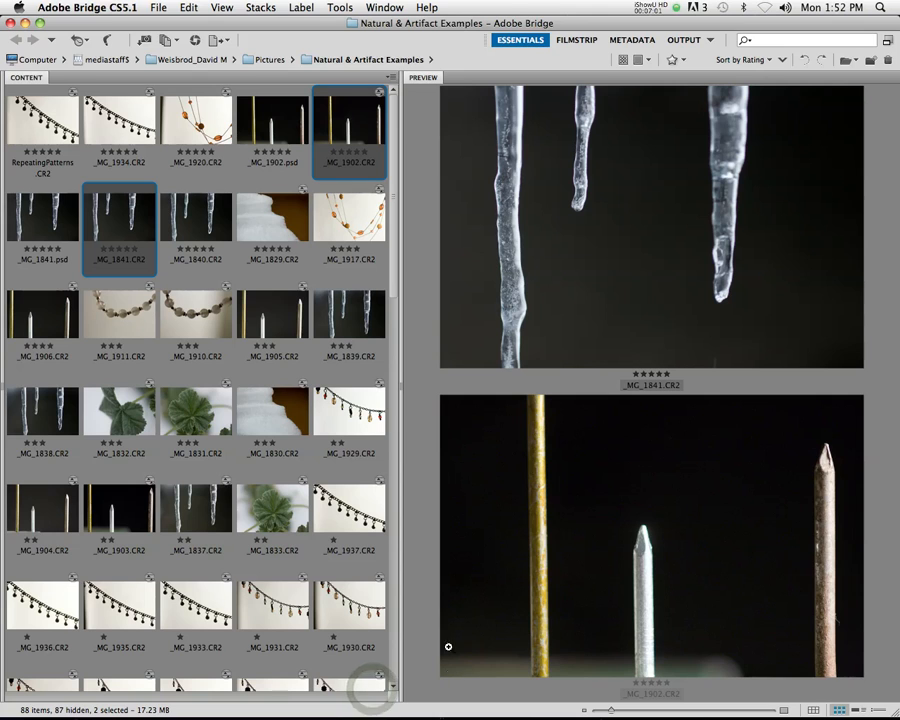
mouse_move(376, 706)
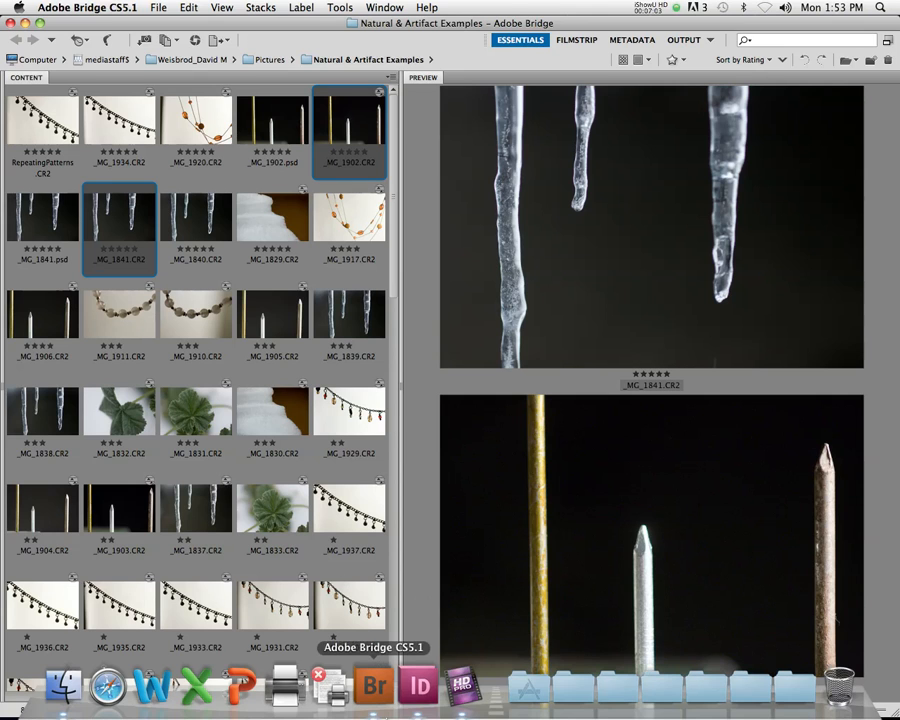
left_click(420, 686)
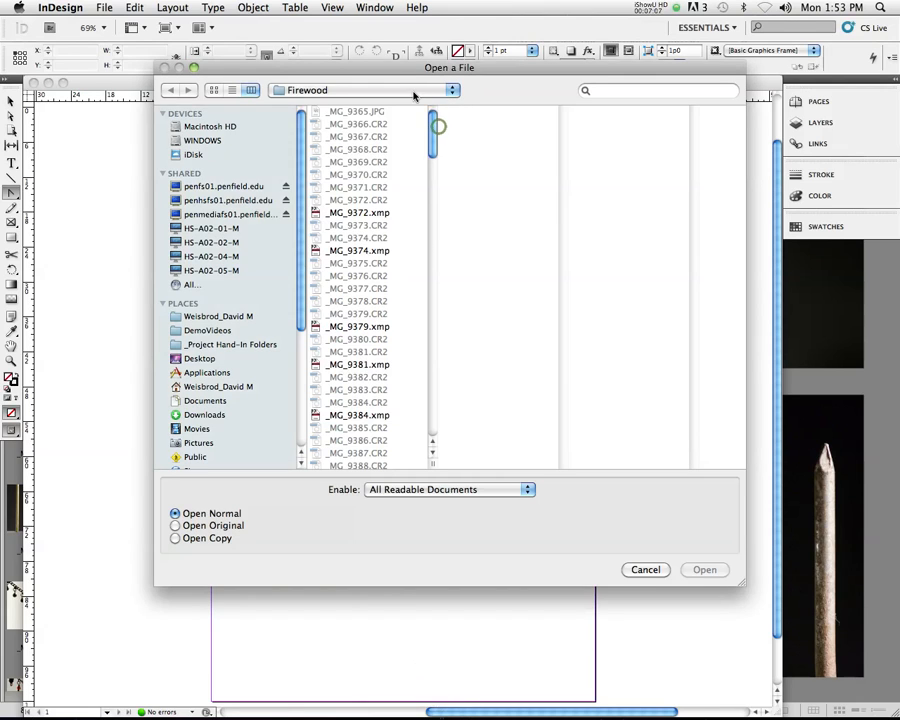
left_click(413, 91)
left_click(414, 106)
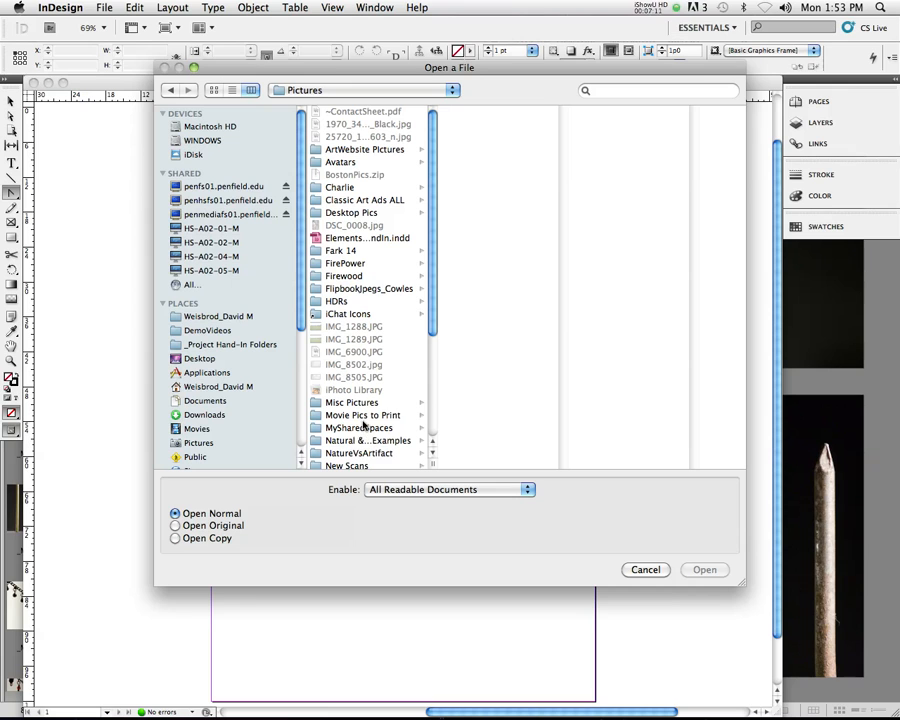
left_click(370, 442)
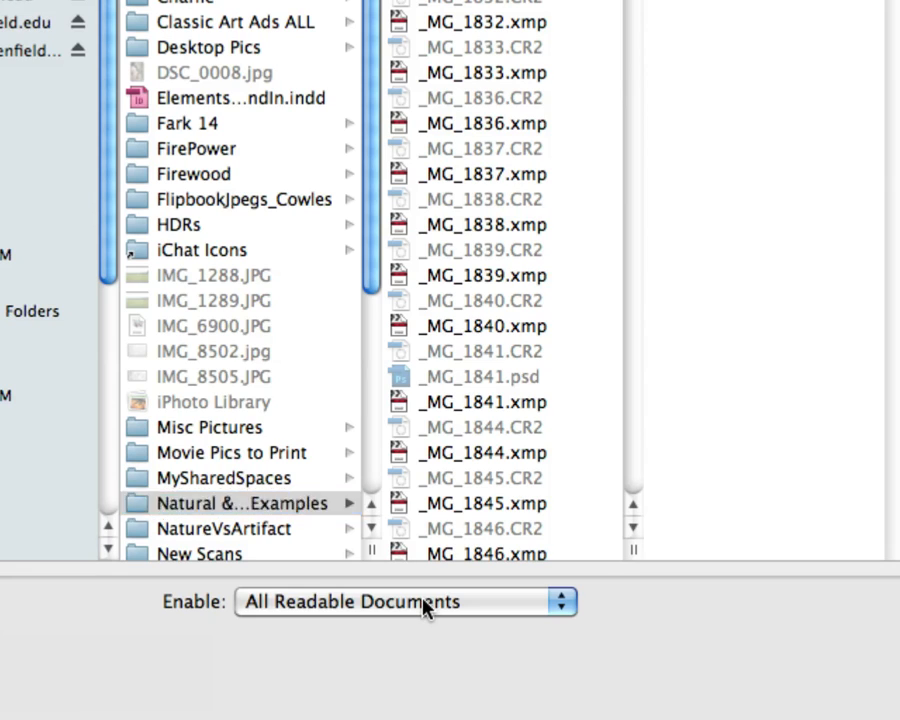
key("Escape")
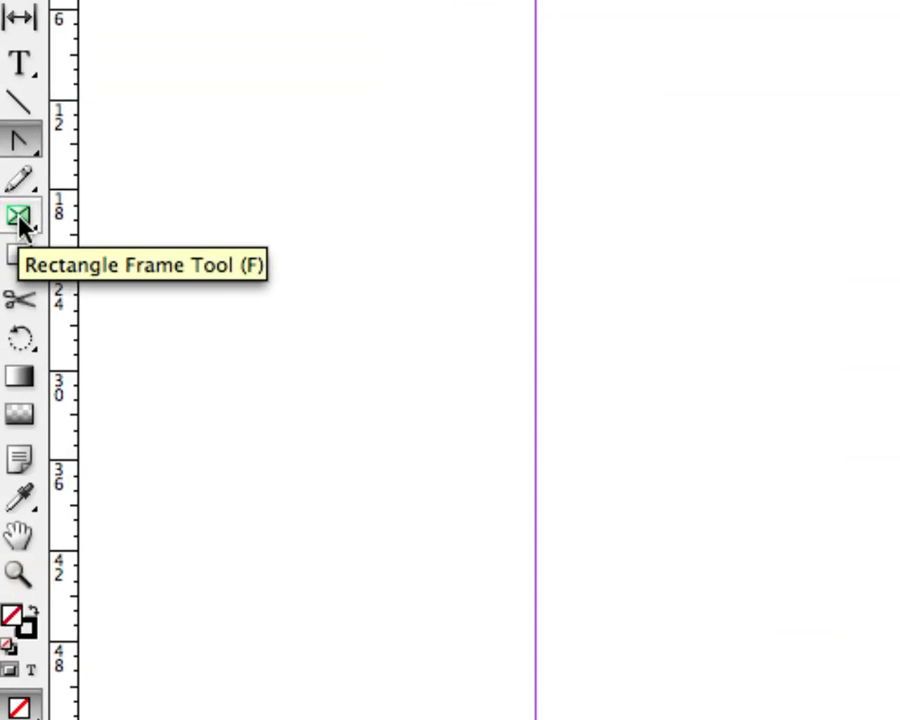
Draw a rectangular image frame about 63p0 wide and 47p10.5 high across the upper half of the page.
left_click(21, 220)
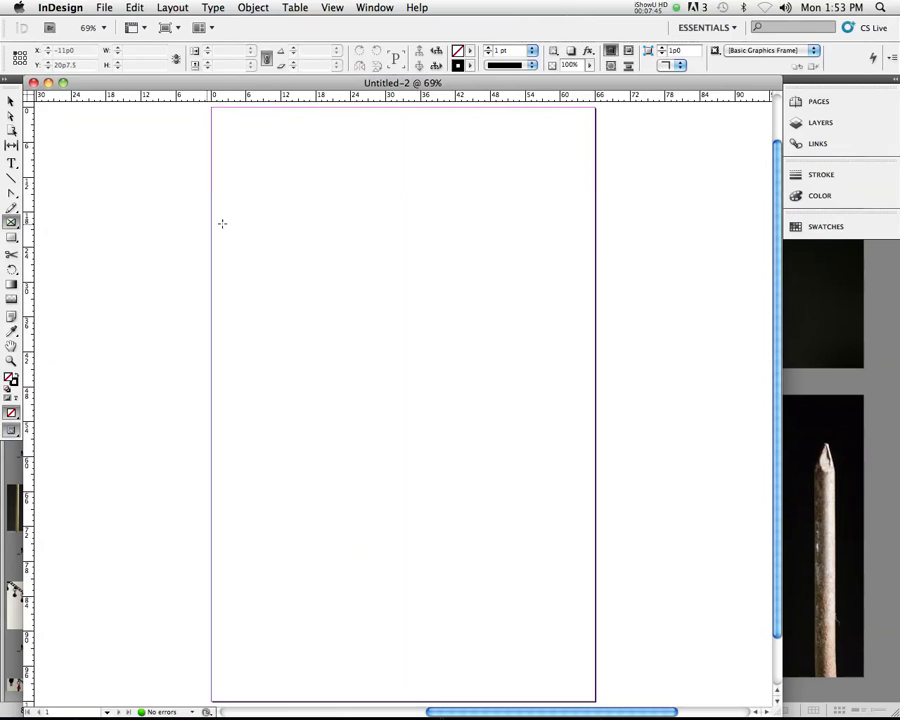
left_click_drag(219, 119, 586, 398)
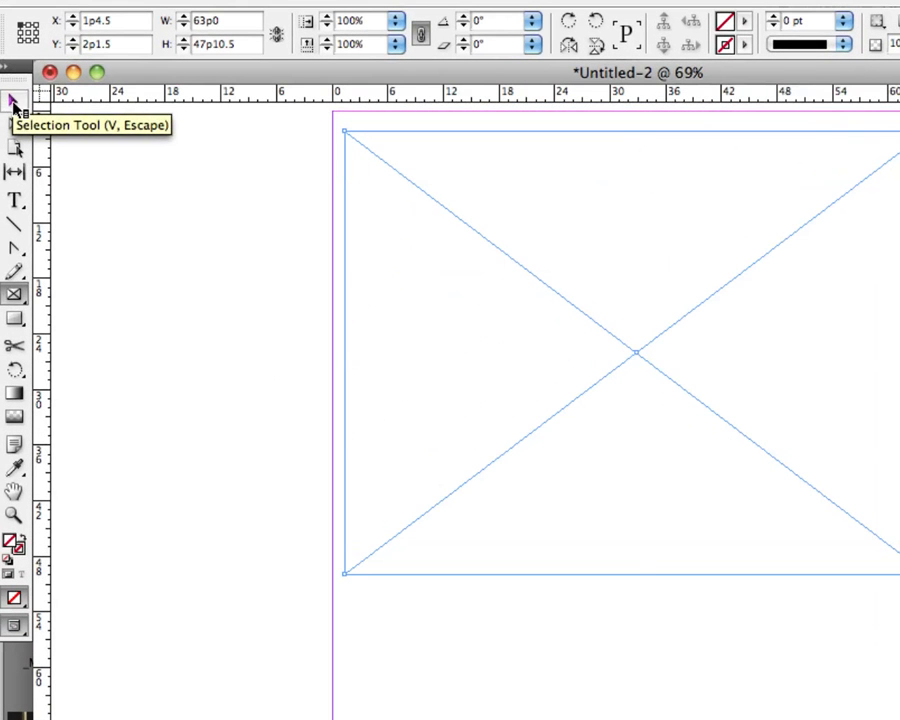
left_click(9, 101)
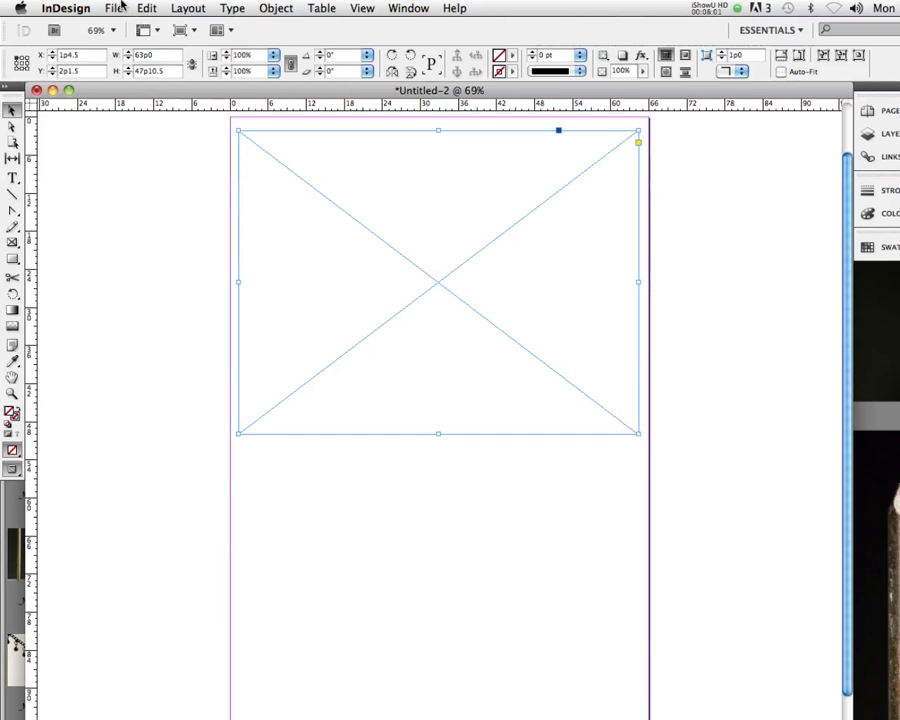
Place the icicle photo _MG_1841.psd from the Natural & Artifact Examples folder into the frame.
left_click(114, 7)
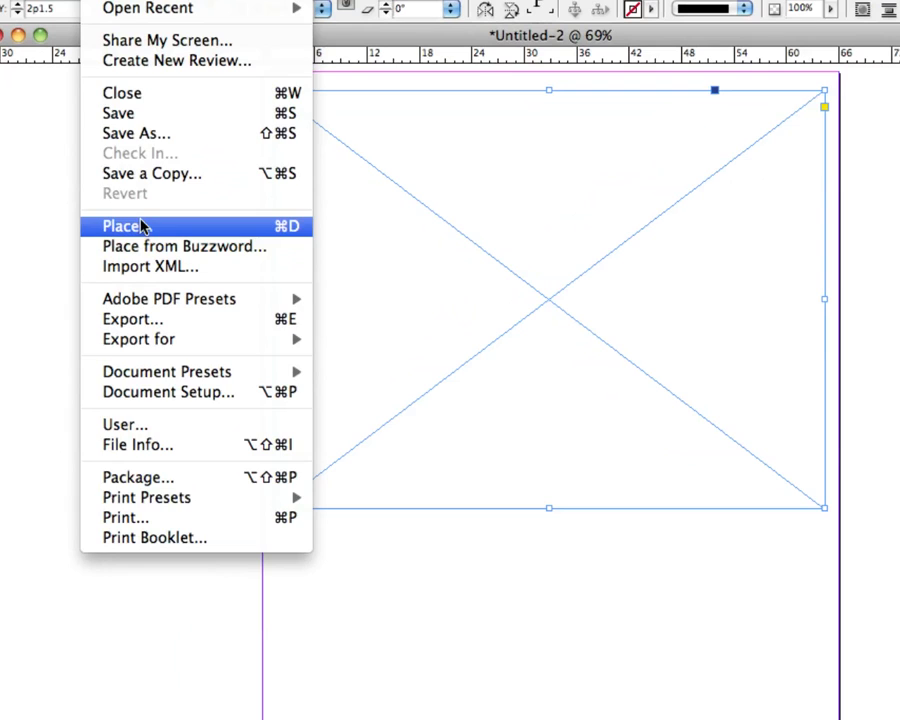
left_click(143, 226)
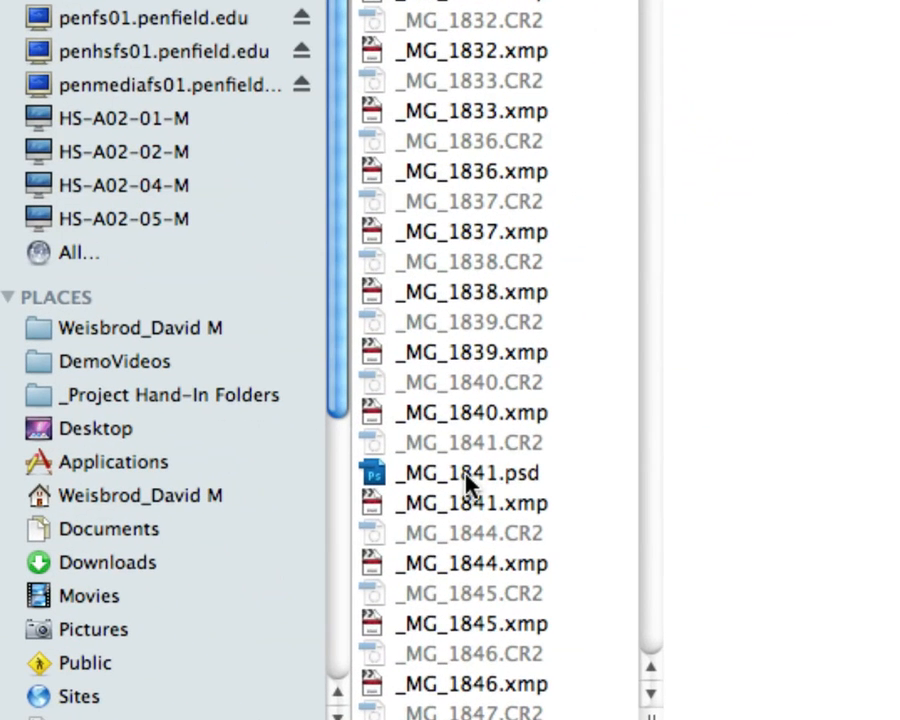
left_click(466, 477)
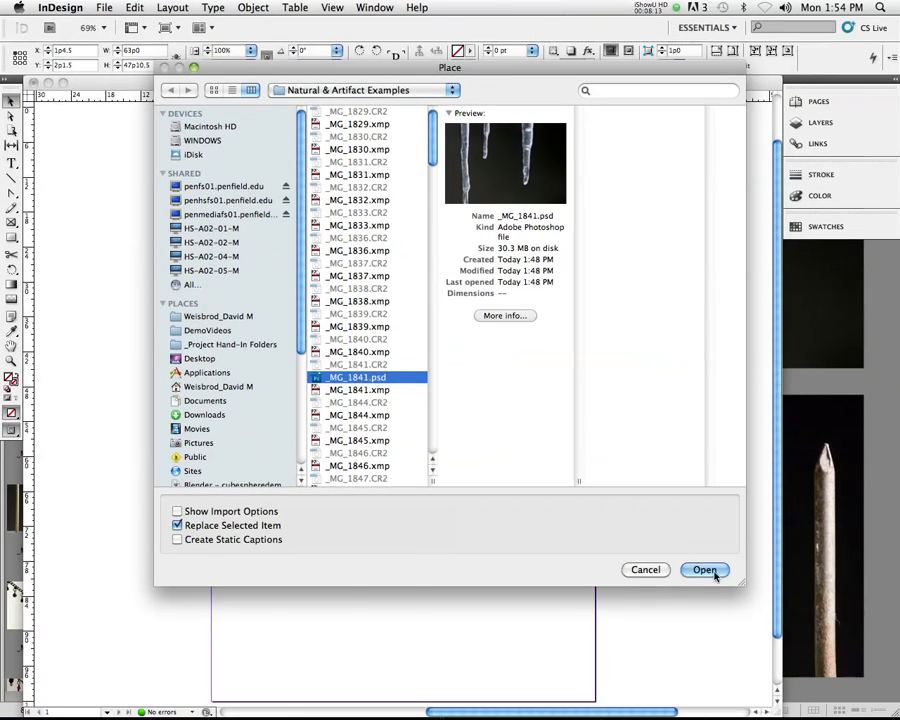
left_click(713, 572)
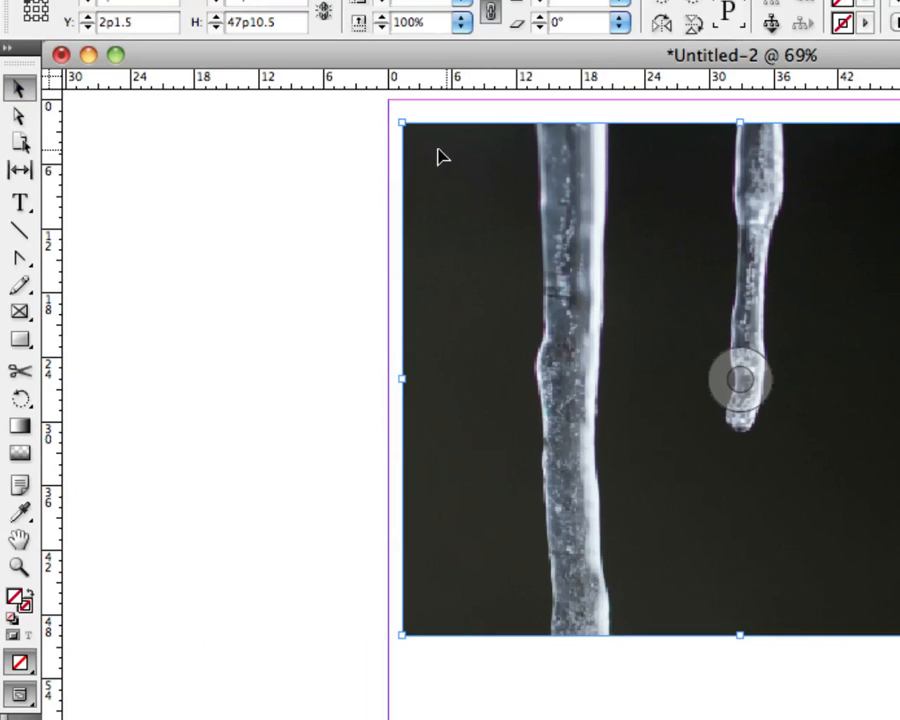
Shift the icicle photo inside its frame with the Direct Selection tool to an offset of about X -9p7.5, Y -5p10.5.
left_click(18, 115)
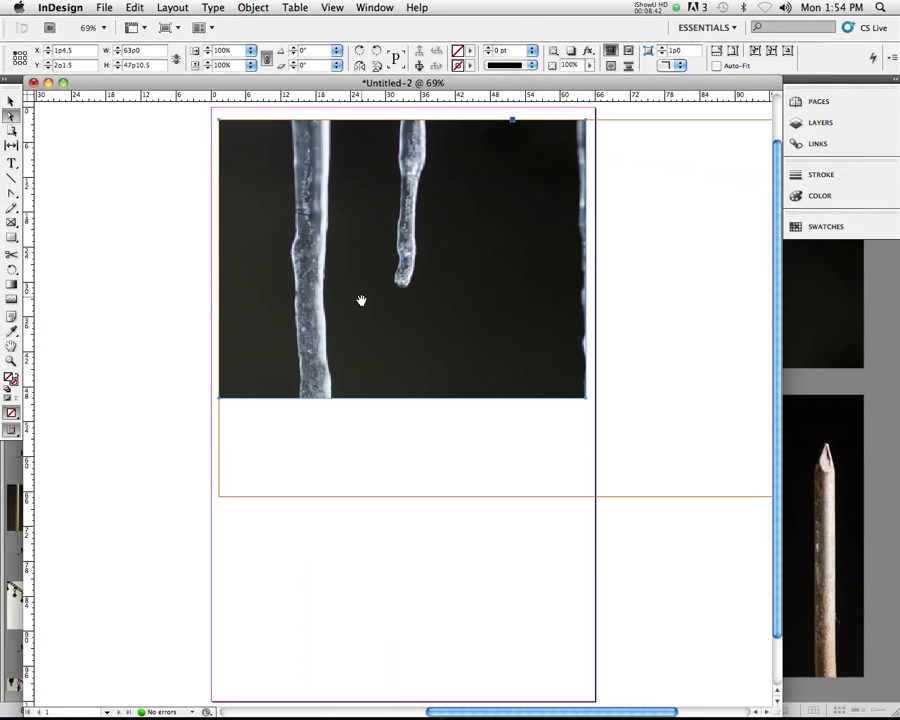
left_click_drag(388, 310, 336, 273)
left_click(344, 628)
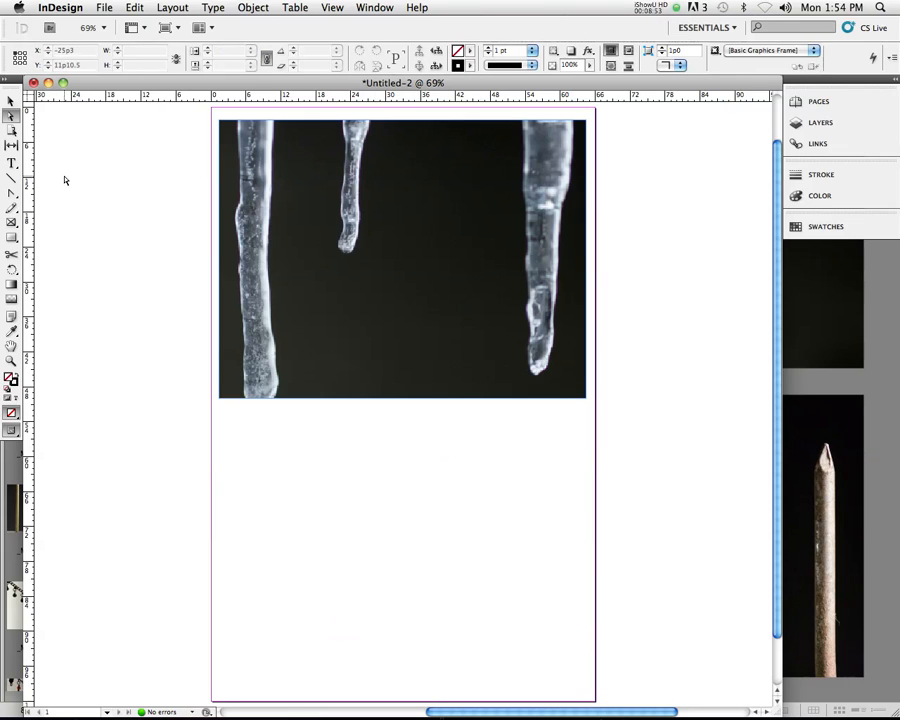
Reposition the icicle photo inside its frame with the content grabber to an offset of about X -12p1.5, Y -4p9.
left_click(11, 100)
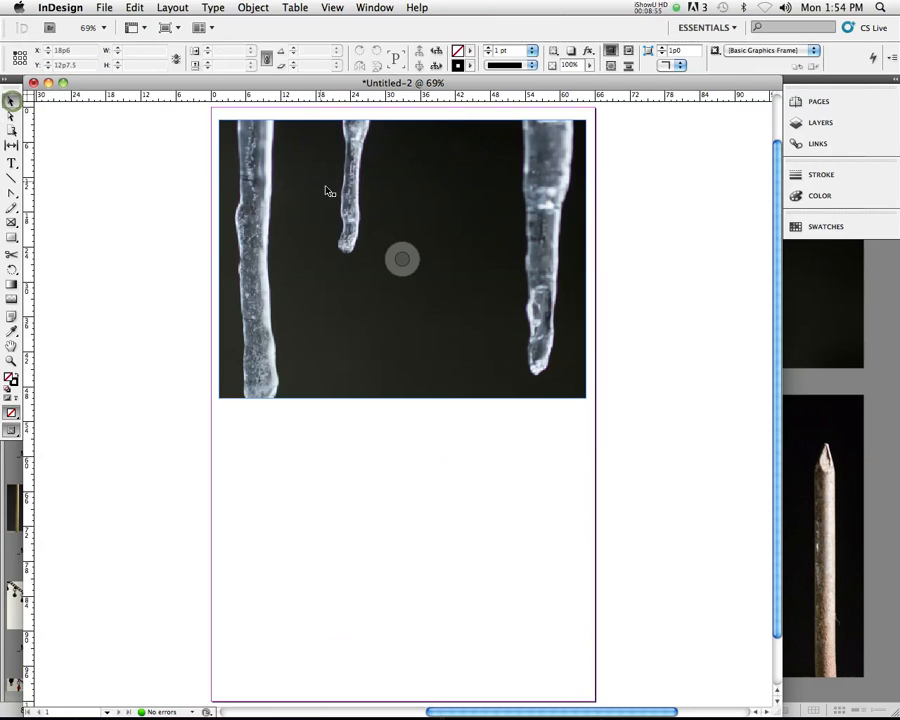
left_click(396, 256)
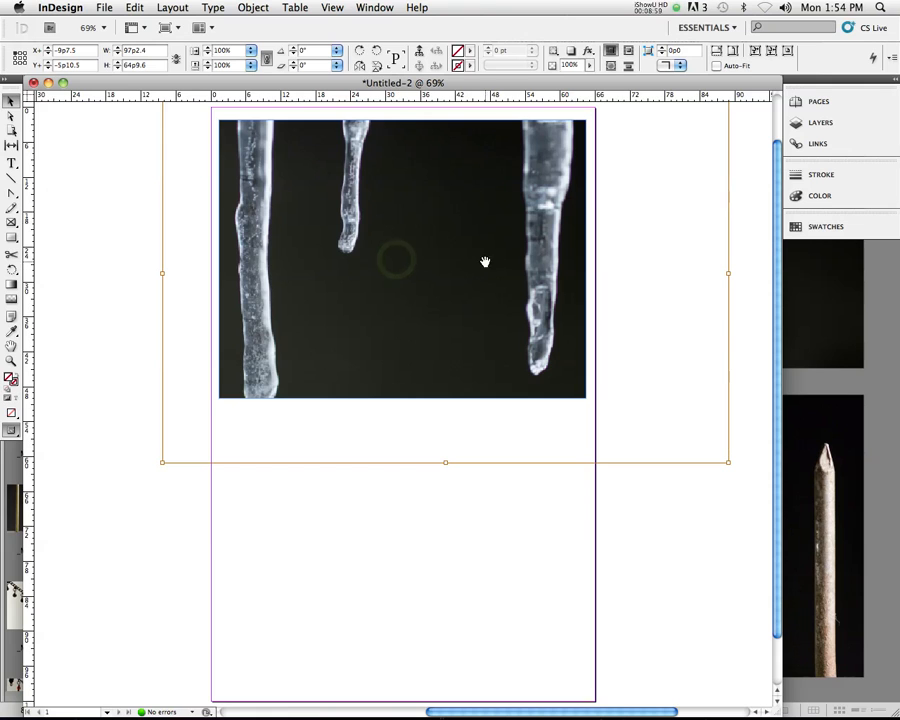
mouse_move(394, 238)
left_mouse_down()
mouse_move(354, 261)
mouse_move(413, 240)
mouse_move(379, 245)
left_mouse_up()
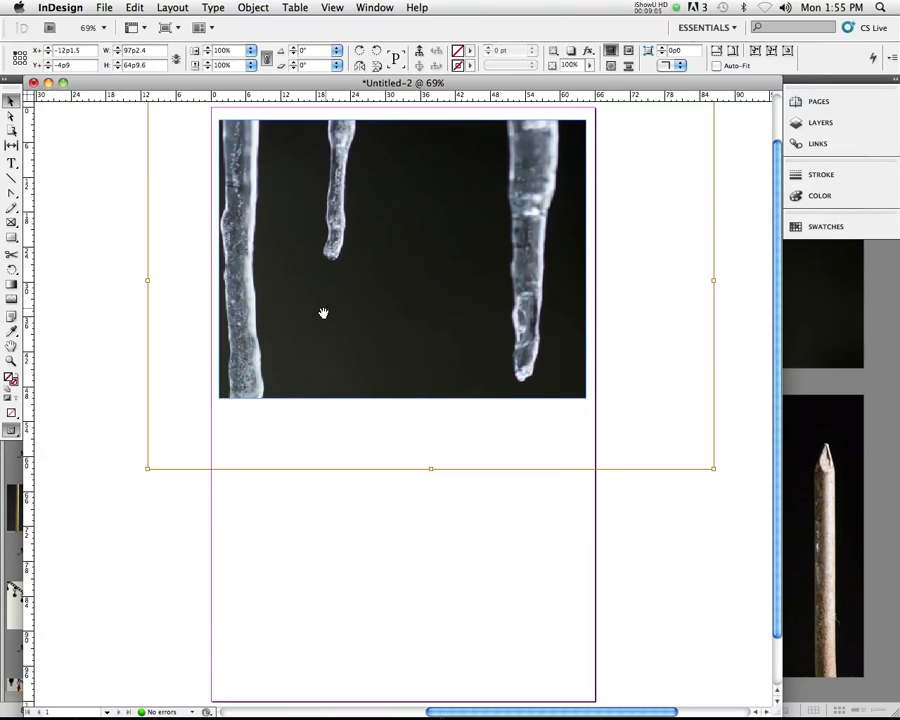
Move the icicle frame to about X 1p6, Y 1p9 so it is centred horizontally on the page.
left_click(289, 527)
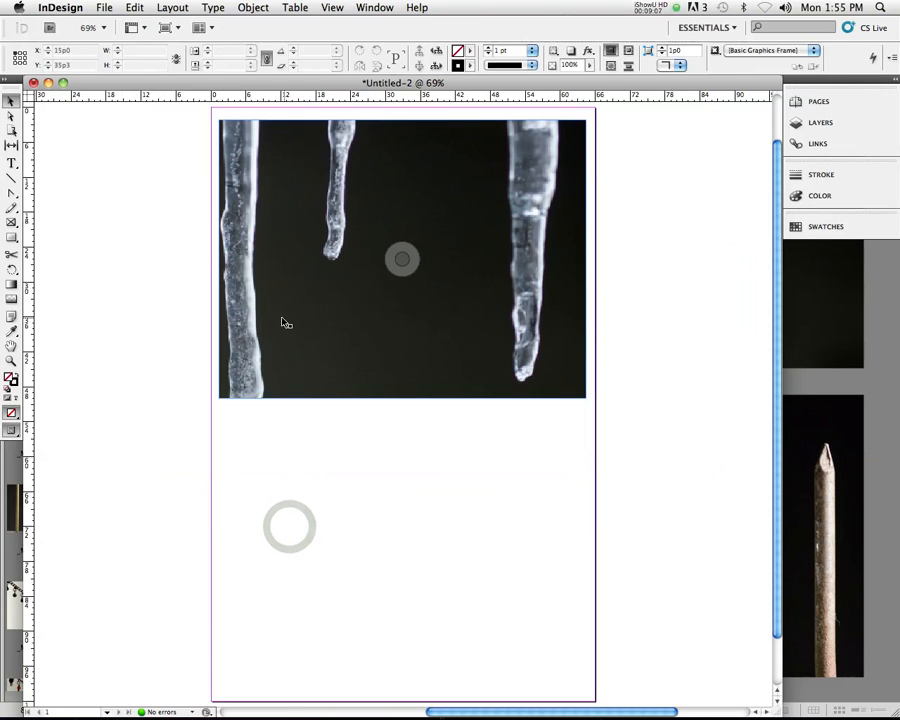
mouse_move(272, 326)
left_mouse_down()
mouse_move(261, 368)
mouse_move(293, 356)
mouse_move(277, 327)
left_mouse_up()
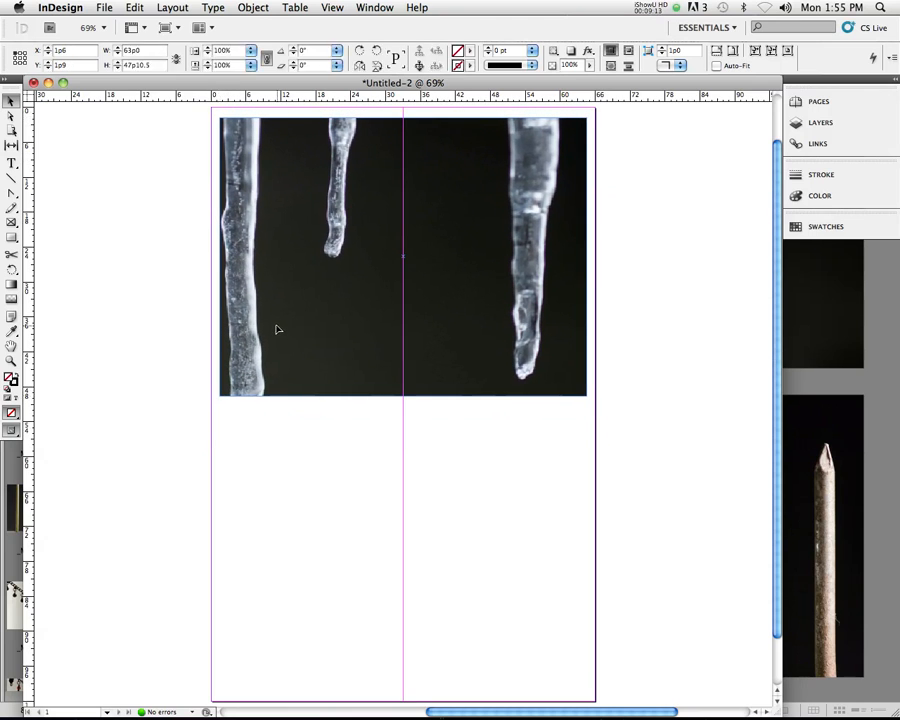
Fill the frame proportionally with the icicle photo and shift the photo sideways to an offset of about X -2p1.5, Y 0p0.
left_click(307, 276)
left_click(409, 255)
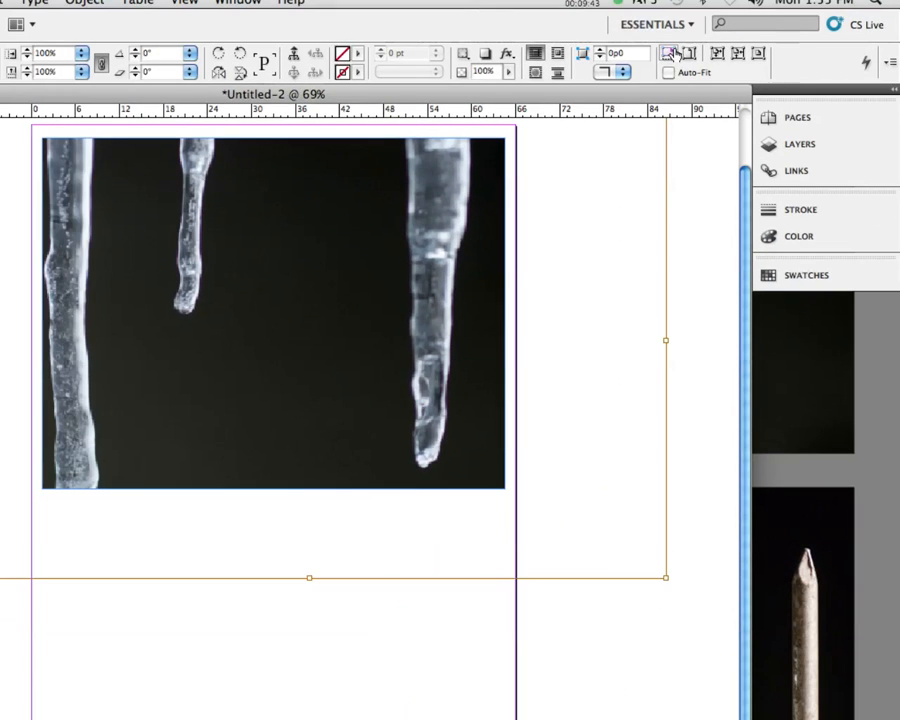
left_click(670, 54)
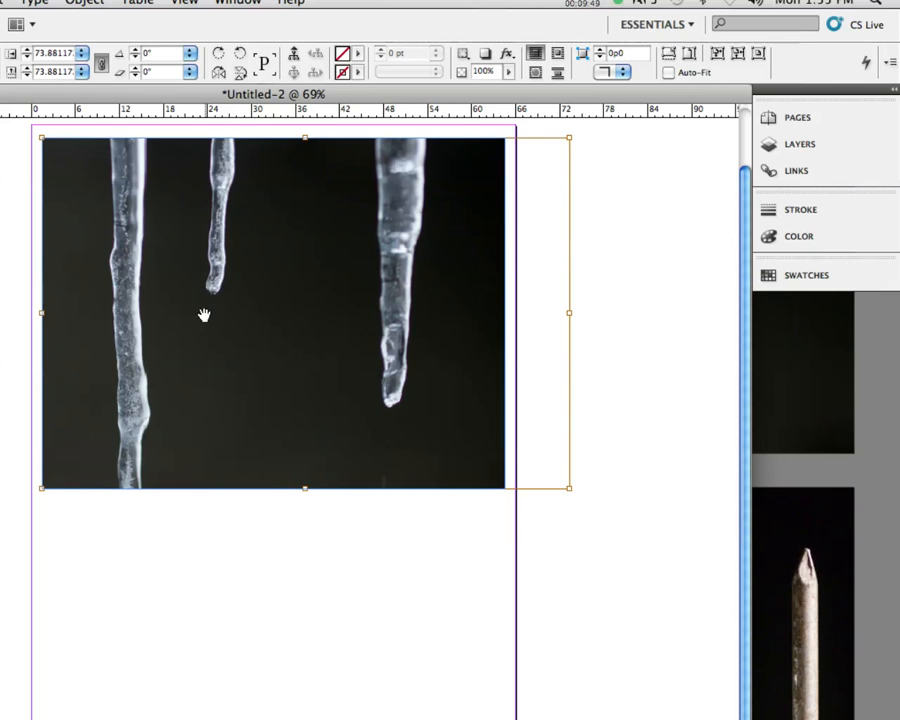
left_click_drag(298, 320, 284, 318)
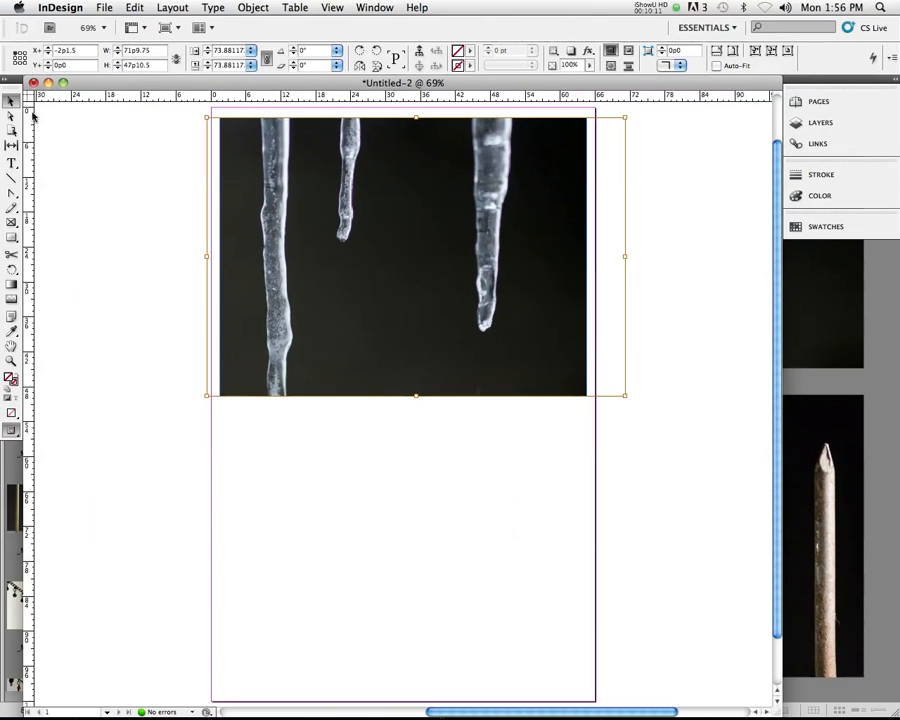
Move the icicle frame down to about Y 3p1.5, keeping it centred on the page.
left_click(268, 572)
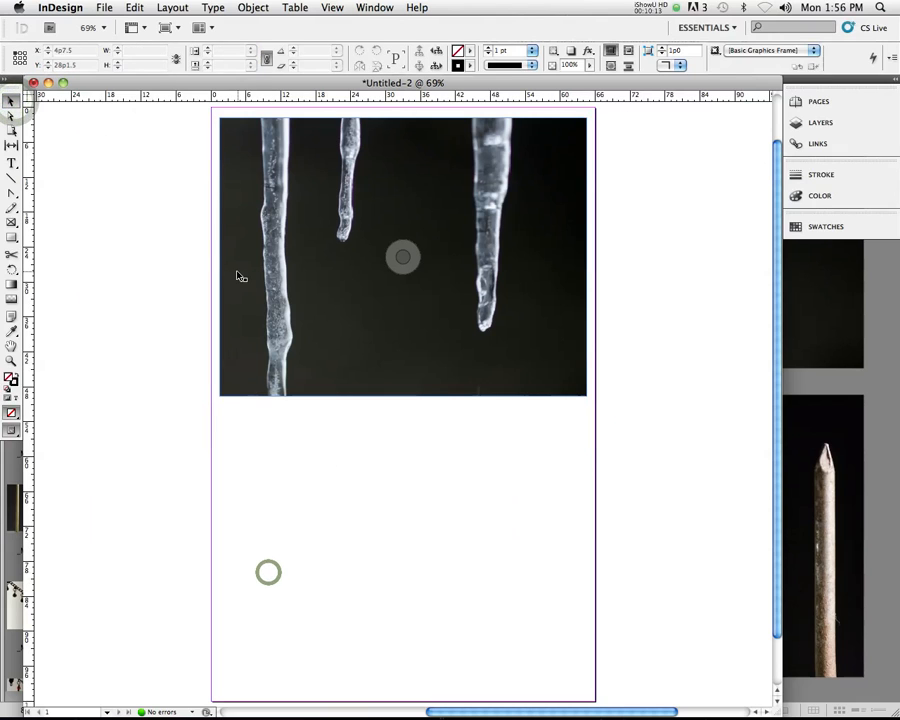
mouse_move(304, 305)
left_mouse_down()
mouse_move(301, 348)
mouse_move(298, 311)
left_mouse_up()
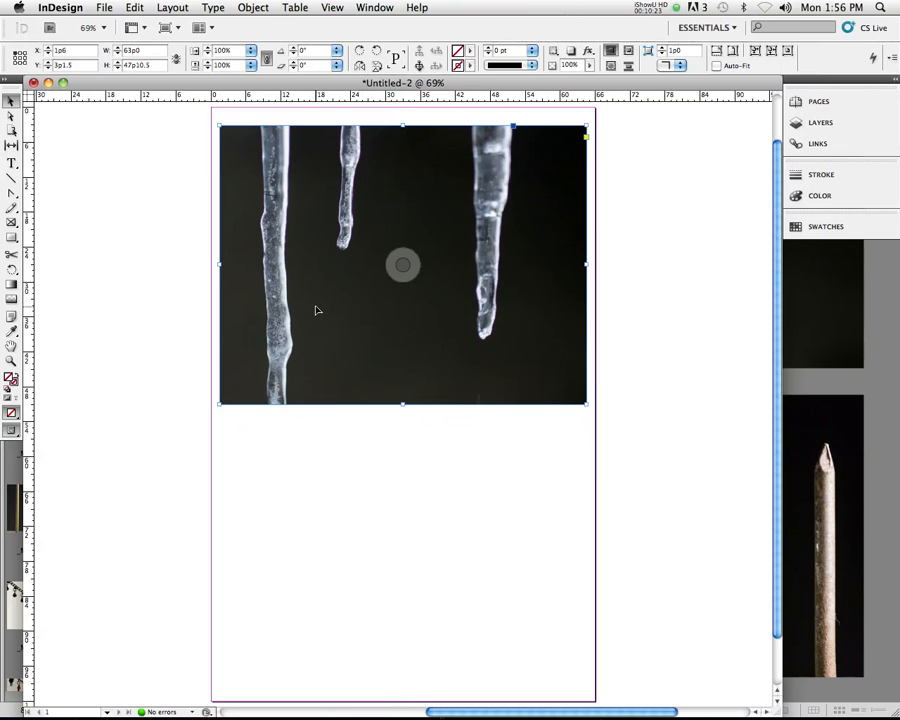
Duplicate the icicle frame directly beneath the original at about Y 51p0, and delete the copy.
left_click_drag(302, 270, 305, 550)
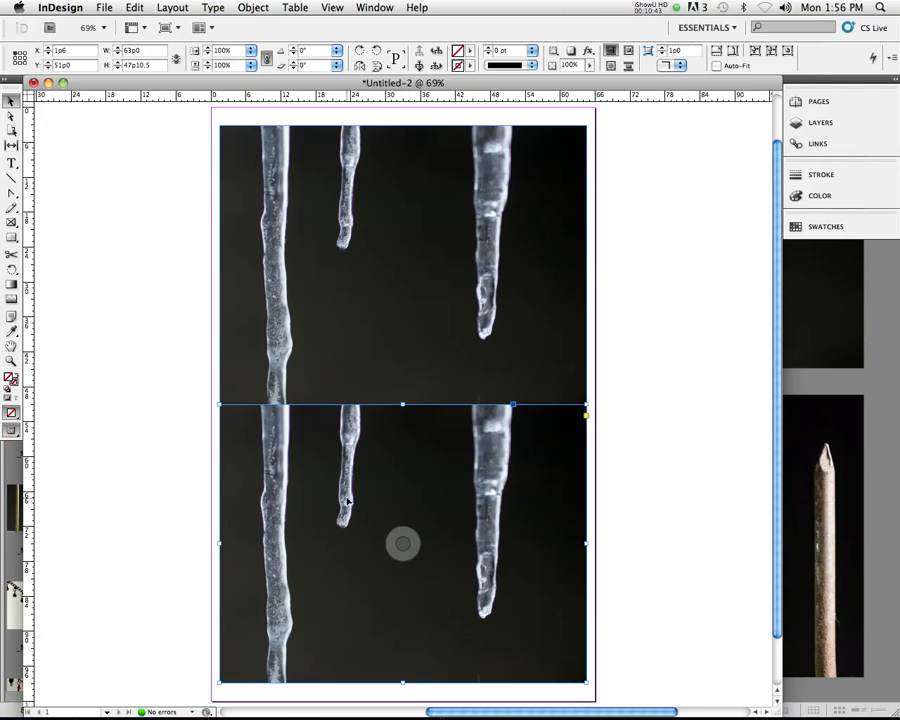
key("Delete")
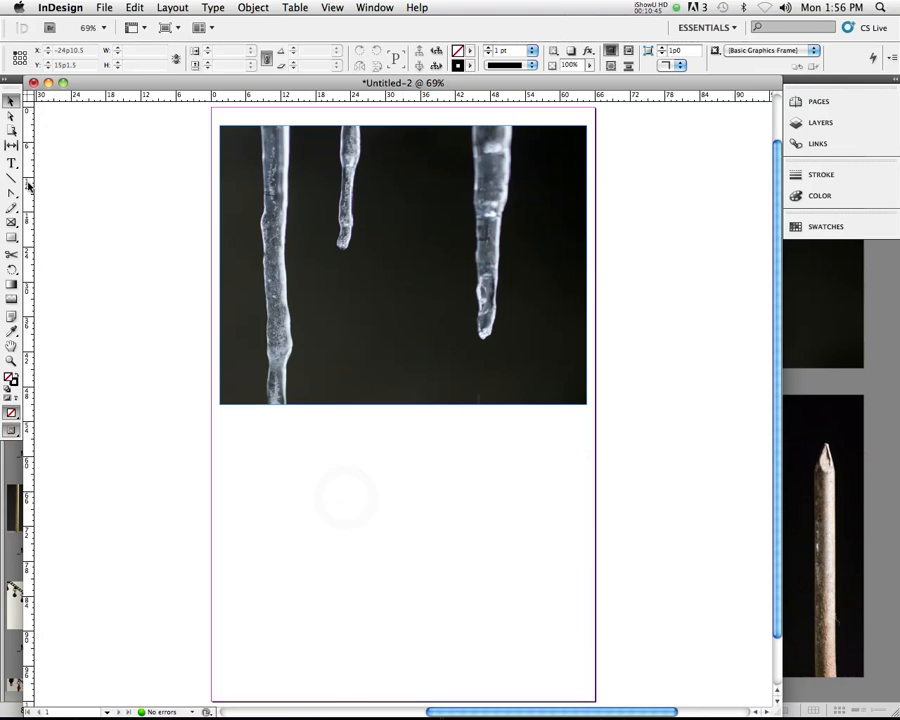
Draw a second rectangular image frame about 63p0 wide and 45p9 high directly beneath the icicle frame.
left_click(14, 228)
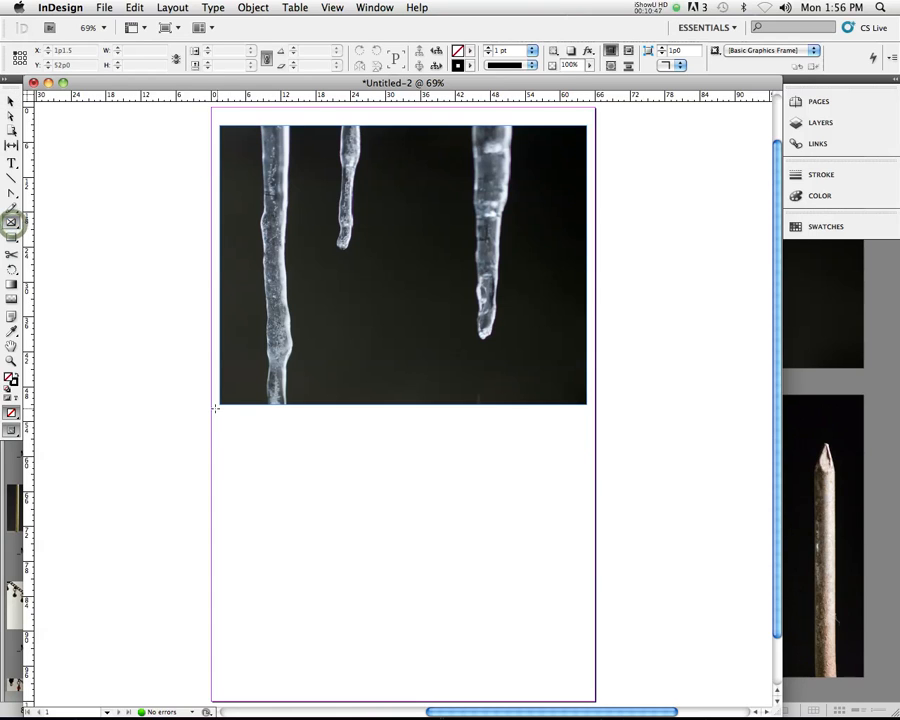
left_click_drag(224, 415, 587, 670)
left_click(10, 100)
Try setting the lower frame's height to 47p10.5 to match the icicle frame, and undo the change.
left_click(229, 173)
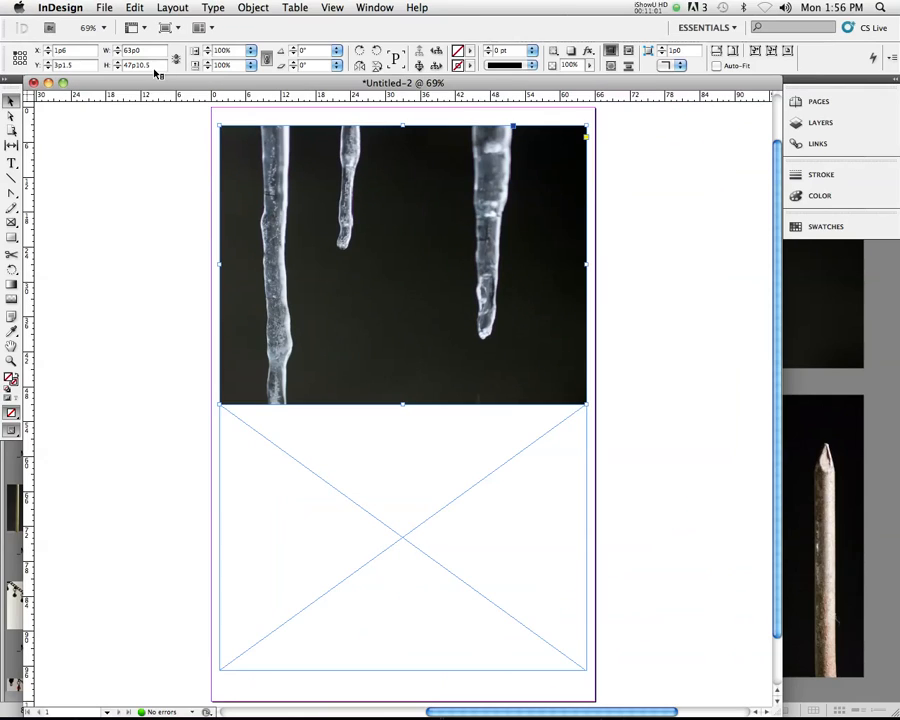
left_click(295, 446)
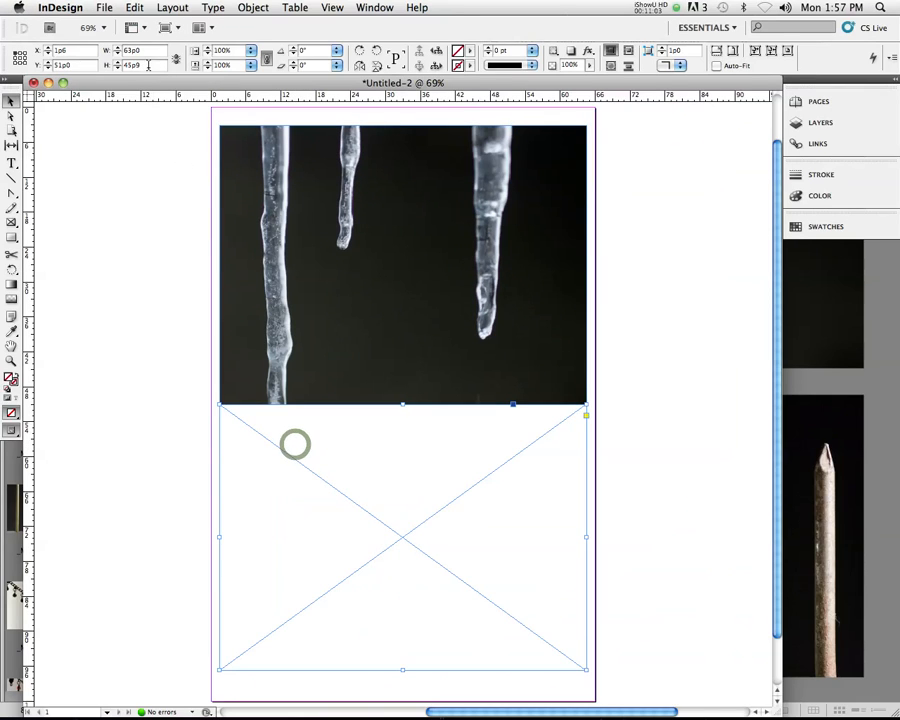
double_click(133, 66)
type("47p10.")
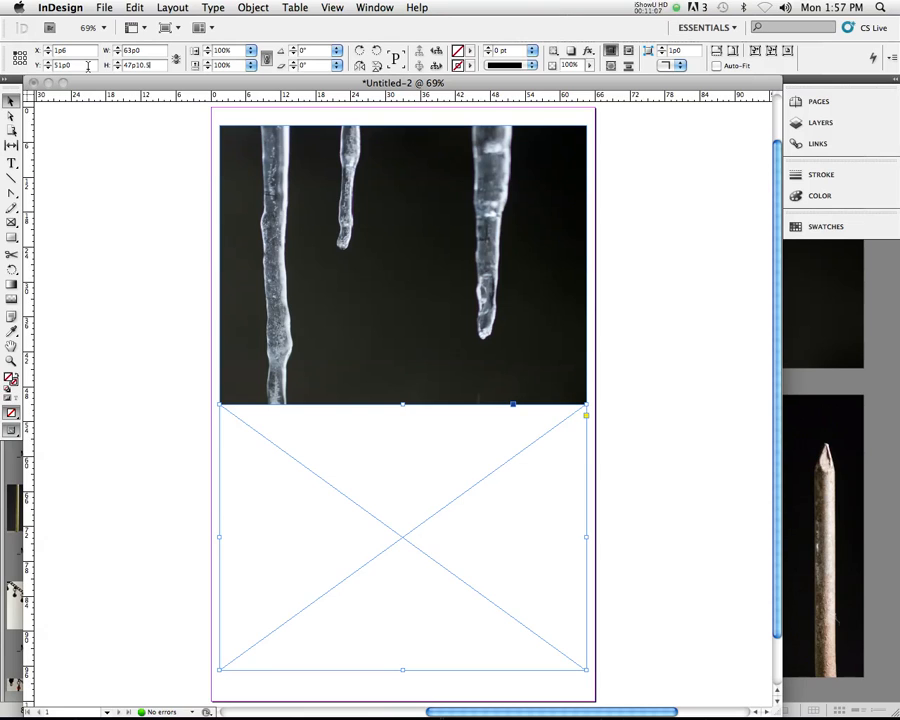
key("Return")
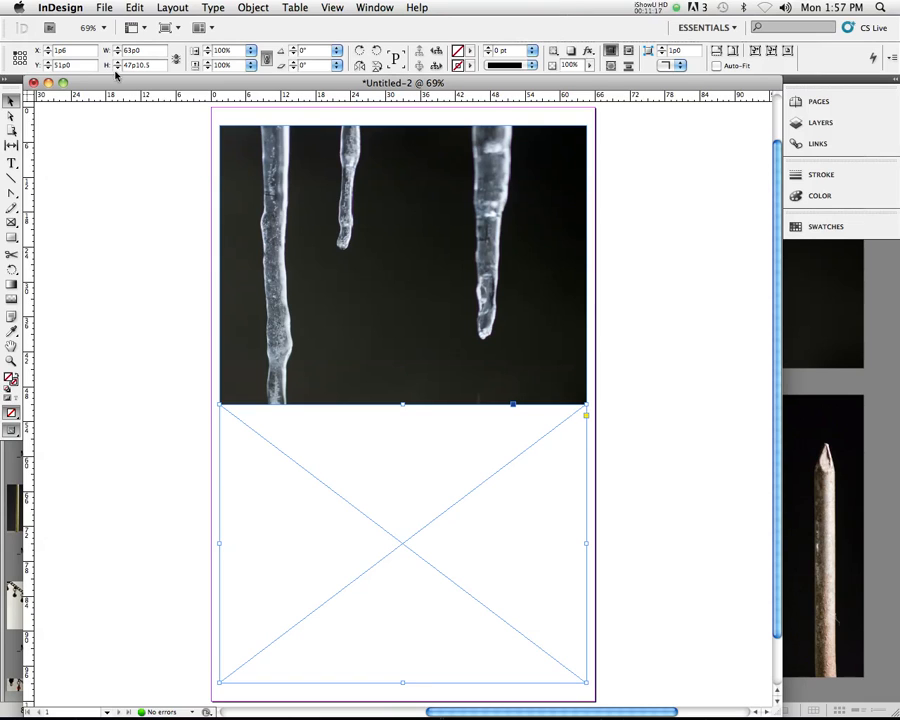
key("super+z")
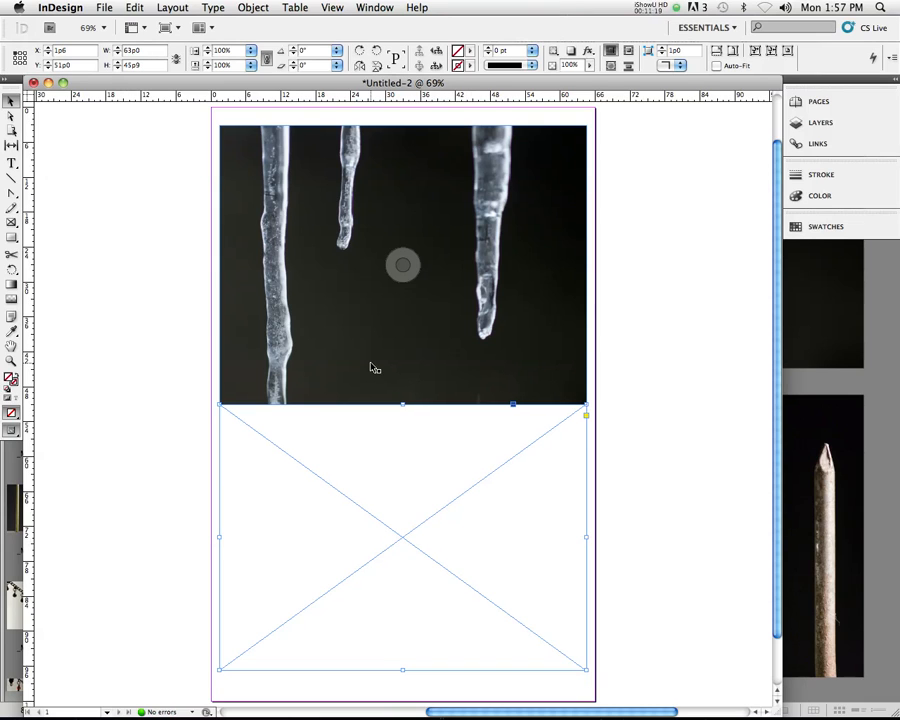
Remove the empty lower frame and duplicate the icicle frame directly beneath the original at Y 51p0.
key("super+z")
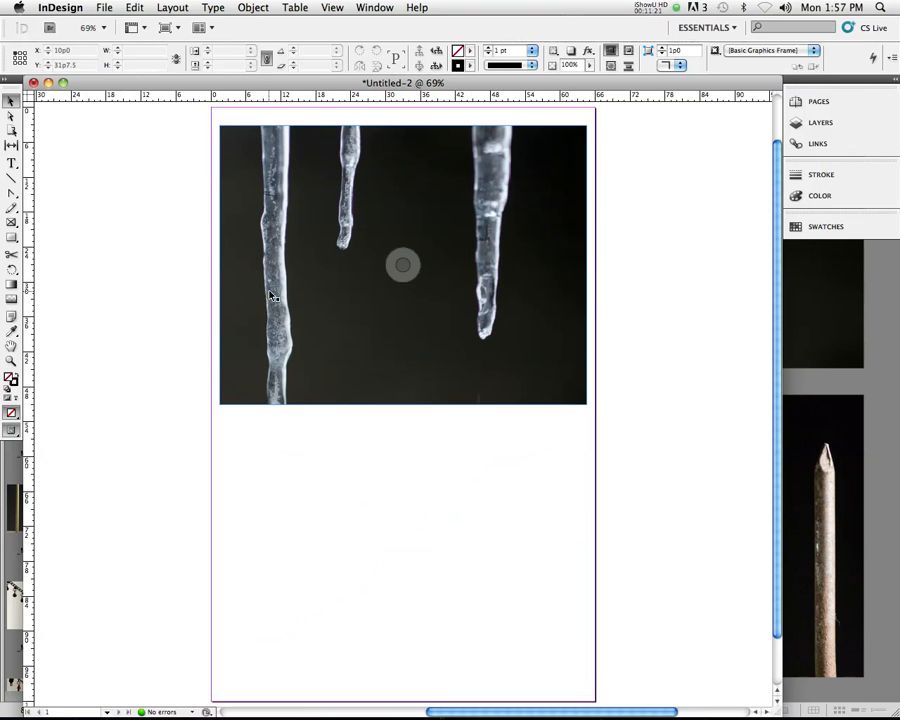
left_click_drag(278, 325, 271, 571, "alt")
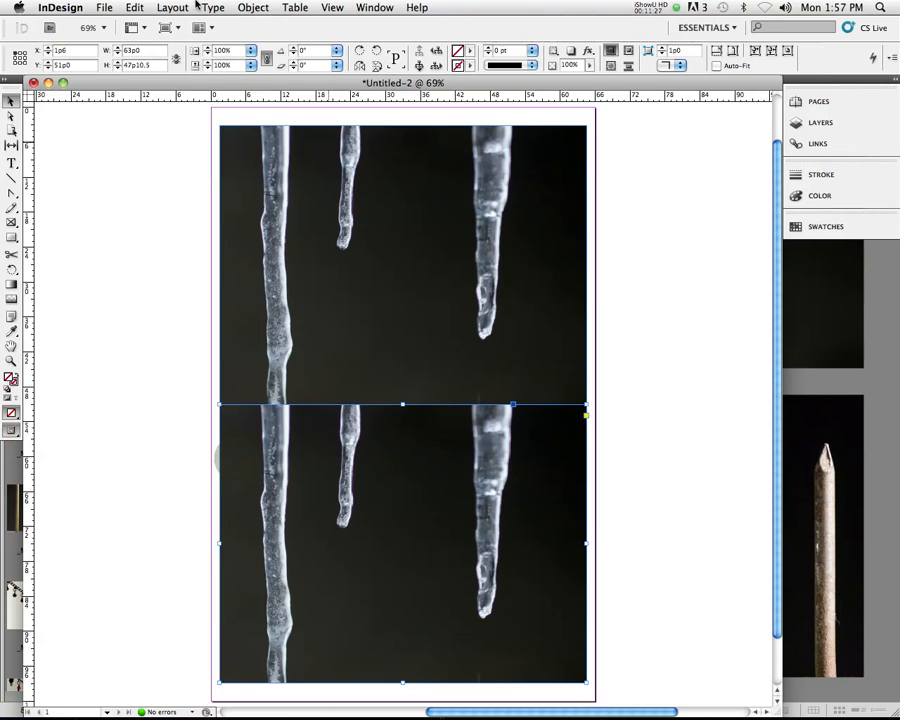
Replace the image in the lower duplicate frame with _MG_1902.psd.
left_click(104, 7)
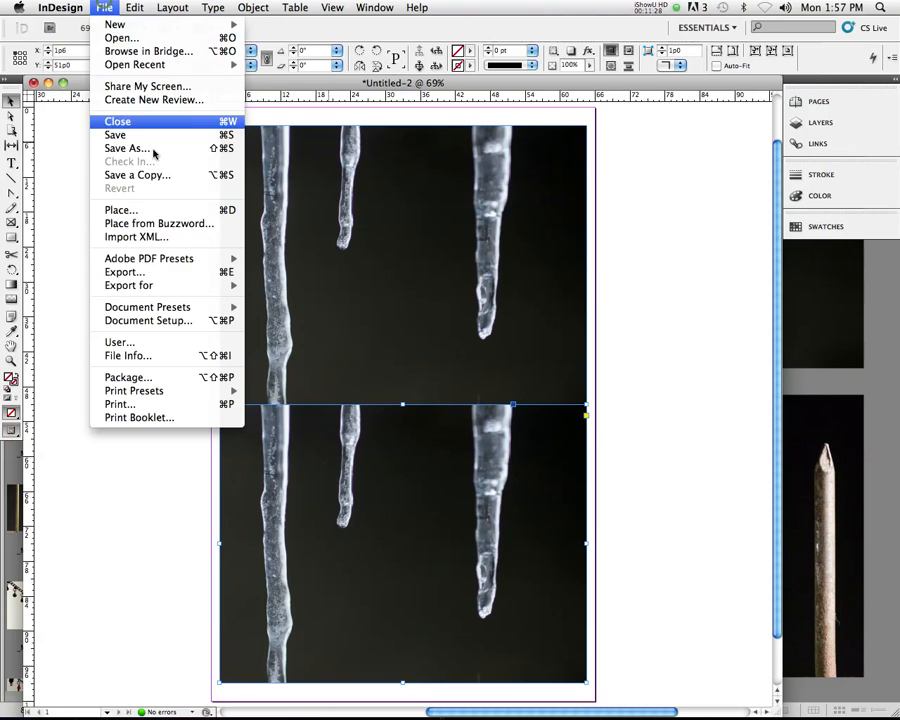
left_click(168, 210)
left_click_drag(433, 130, 433, 322)
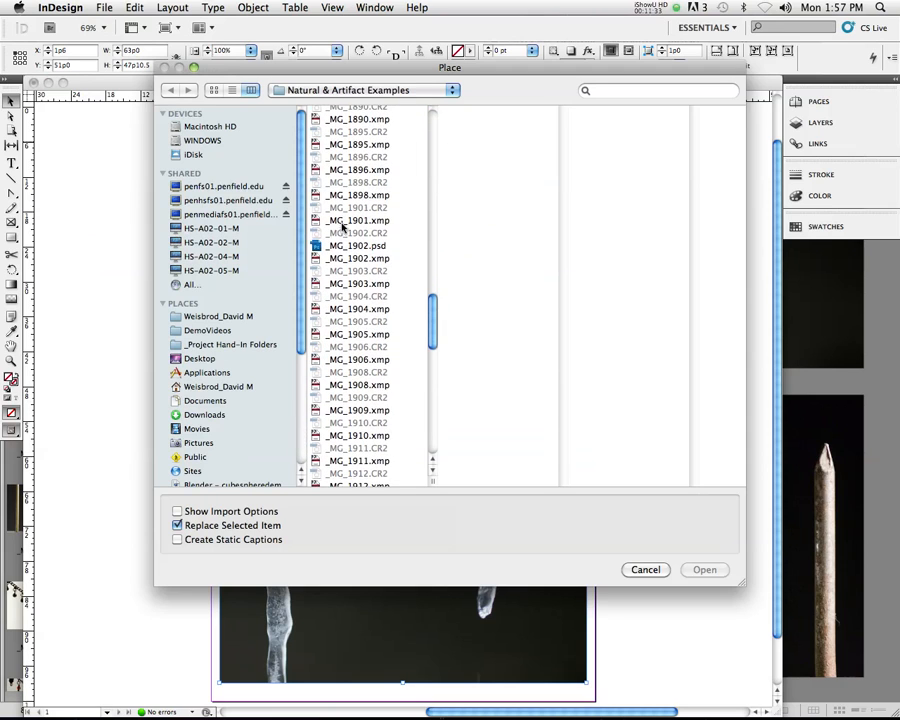
left_click(321, 253)
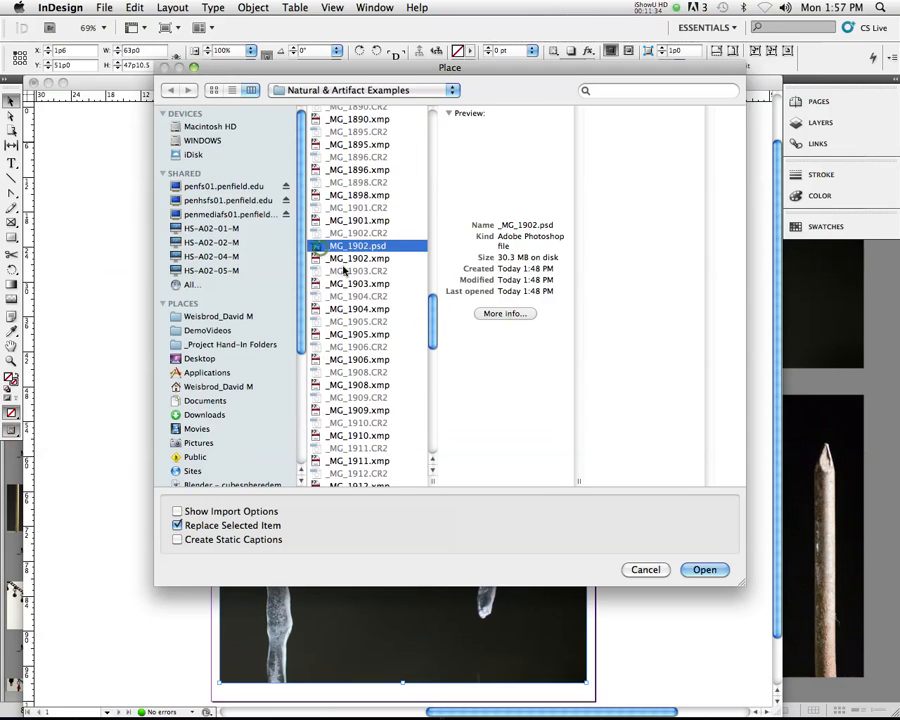
left_click(707, 570)
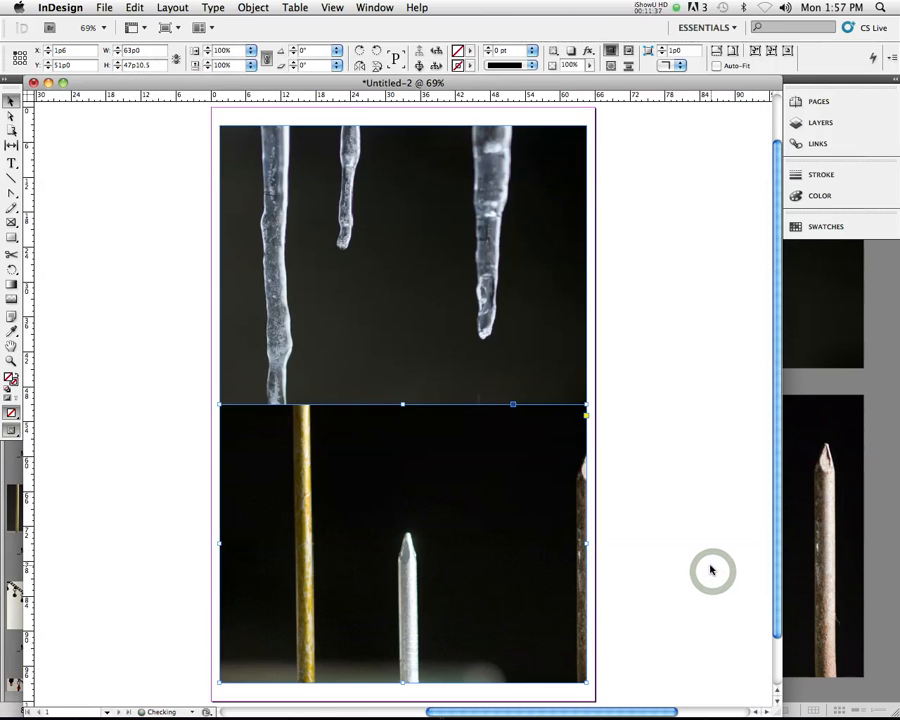
Shift the nail photo within its frame to about X -6p3.75, lining the yellow nail up beneath the long icicle.
left_click(398, 480)
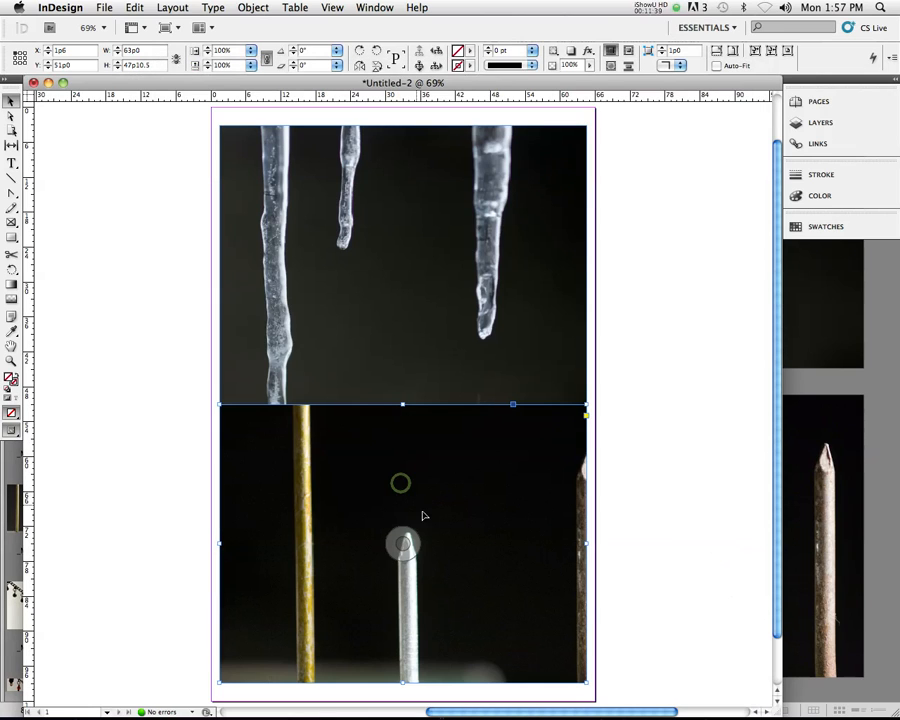
double_click(423, 520)
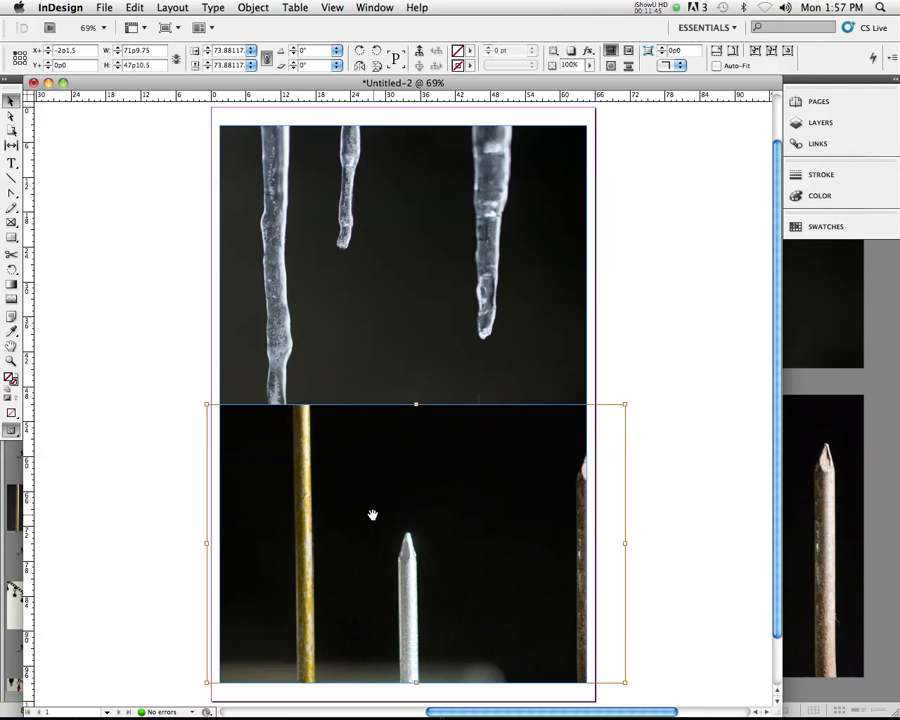
left_click_drag(482, 547, 458, 544)
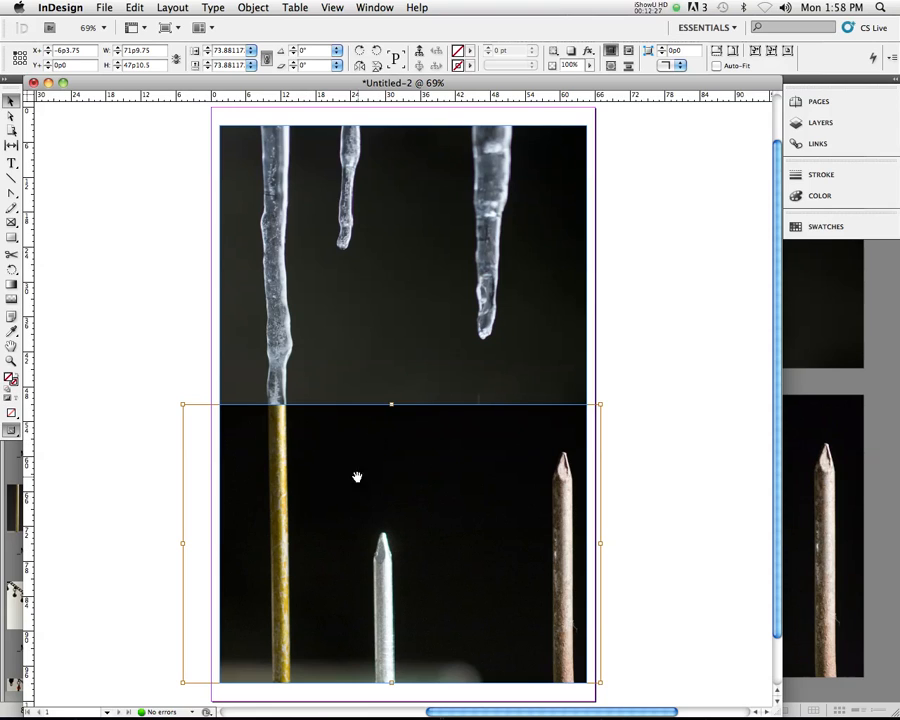
Open the placed nail photo's original in Photoshop and enlarge its document window to leave space around the image.
right_click(380, 540)
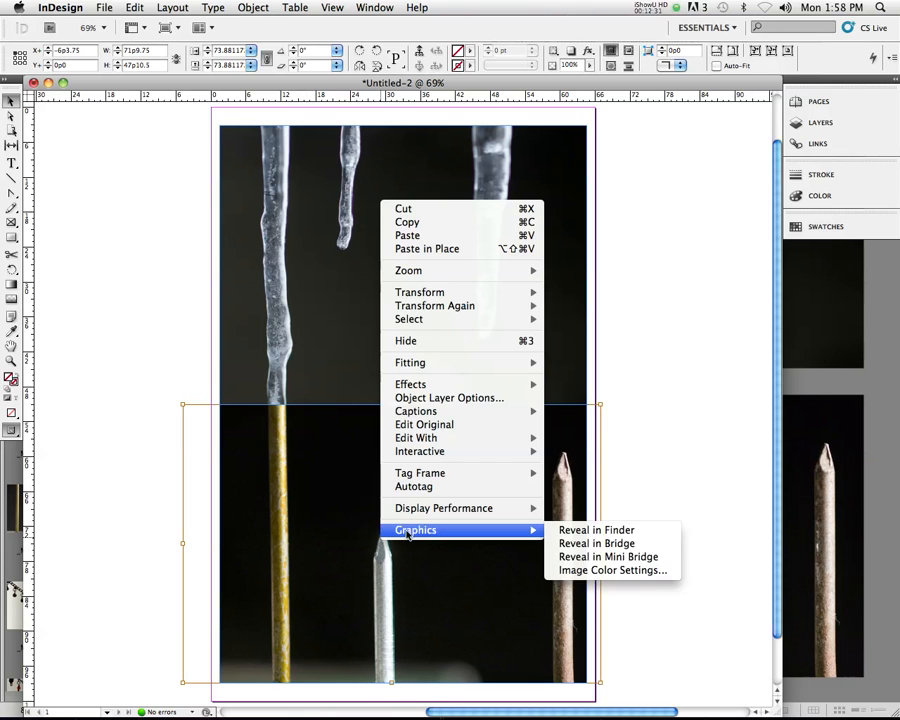
mouse_move(456, 364)
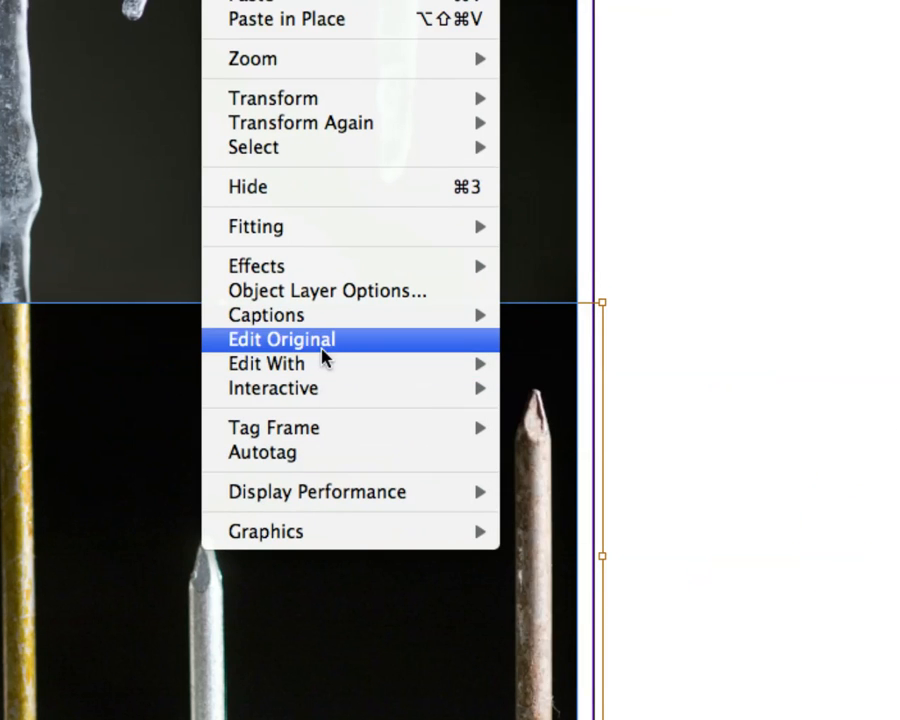
left_click(322, 358)
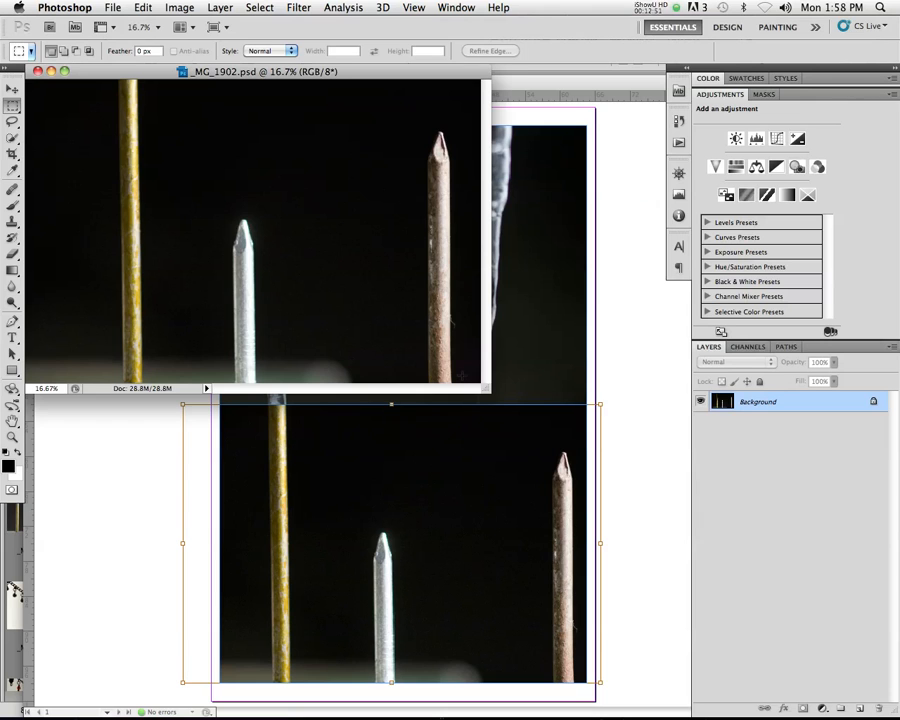
left_click_drag(489, 393, 632, 634)
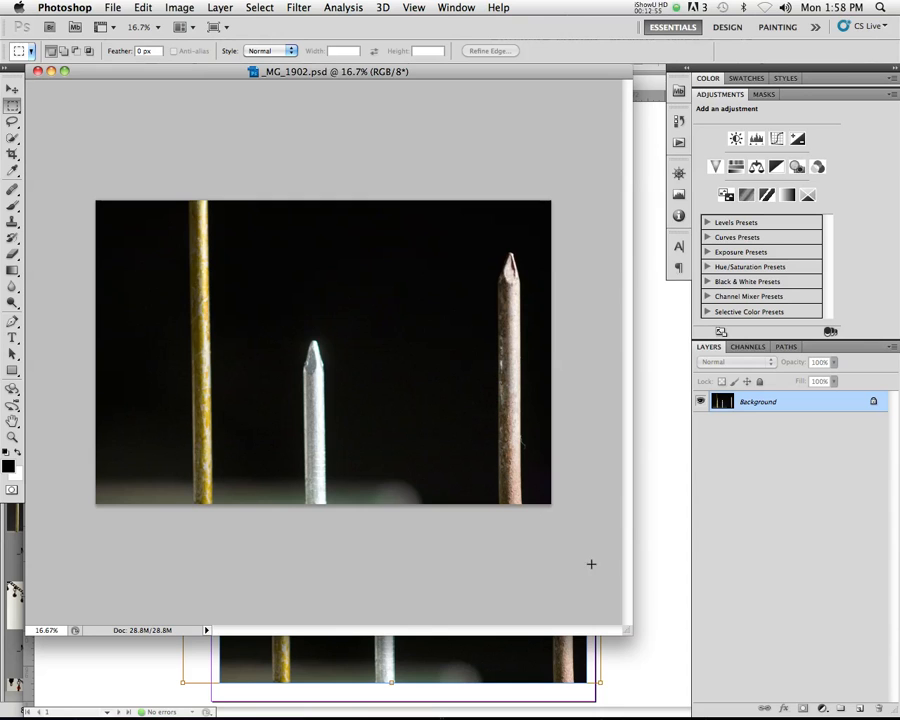
left_click_drag(624, 629, 598, 640)
Lasso the rightmost nail, copy it to its own layer, and move the copy left so it stands beside the original.
key("l")
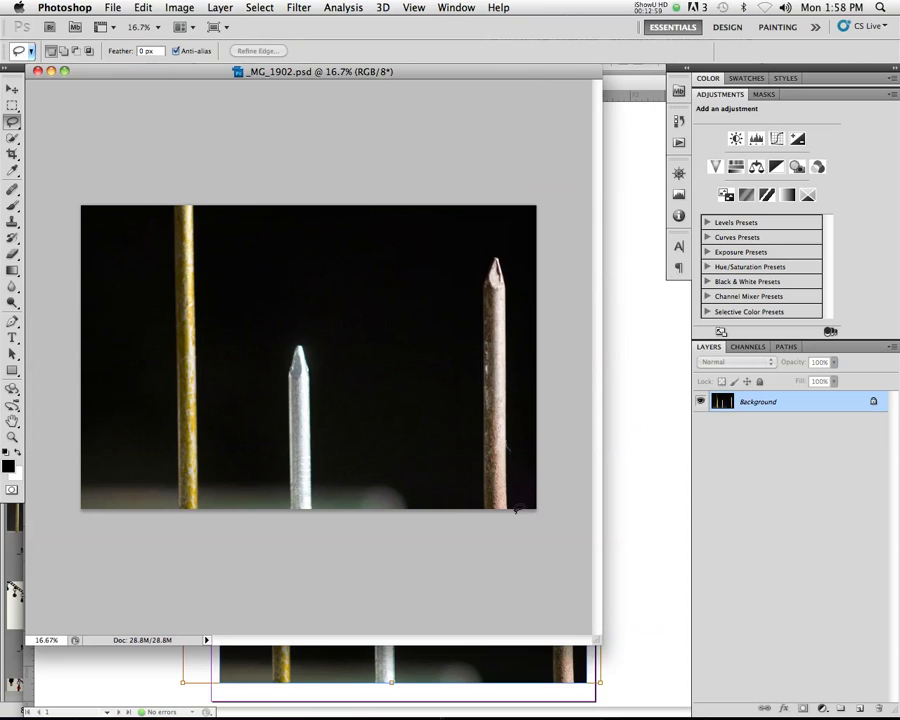
mouse_move(516, 505)
left_mouse_down()
mouse_move(519, 292)
mouse_move(495, 225)
mouse_move(455, 350)
mouse_move(470, 518)
mouse_move(466, 510)
left_mouse_up()
key("super+j")
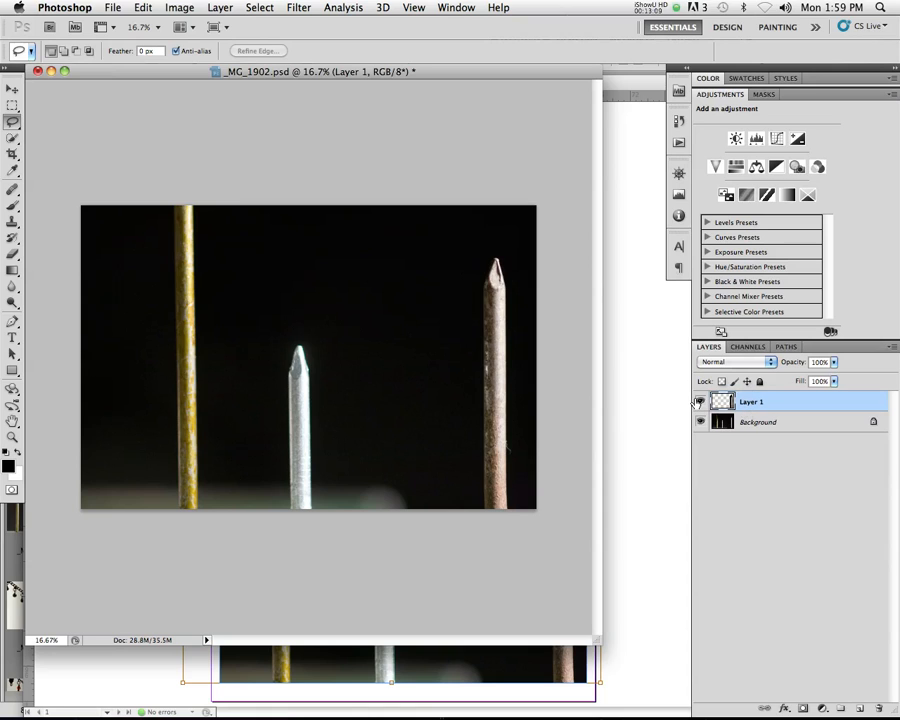
key("v")
left_click_drag(505, 413, 454, 412)
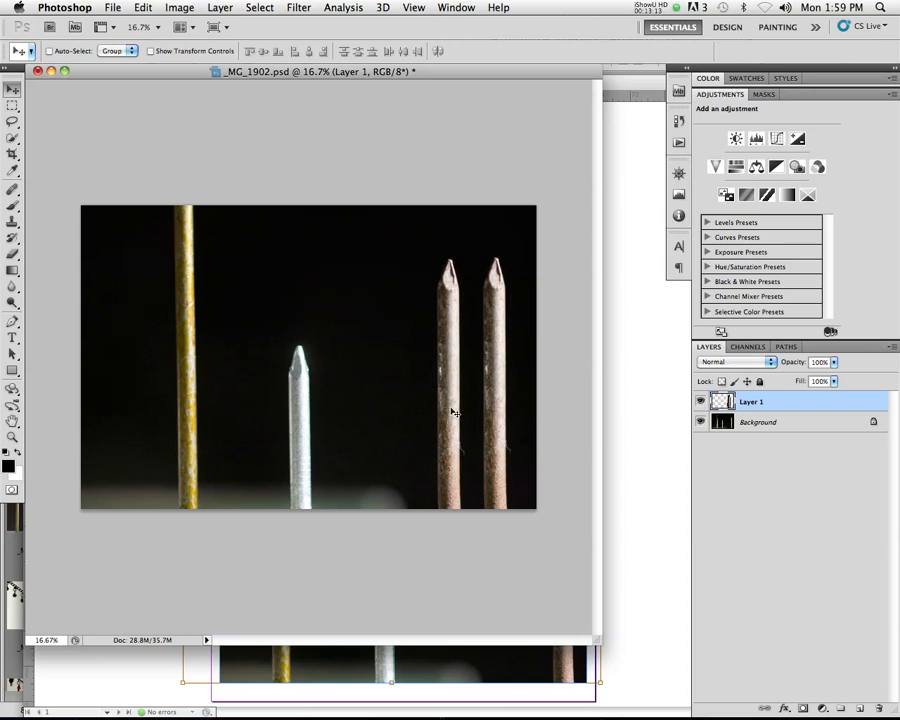
Convert the Background to Layer 0, add a layer mask, and paint the original rightmost nail out in black.
double_click(785, 423)
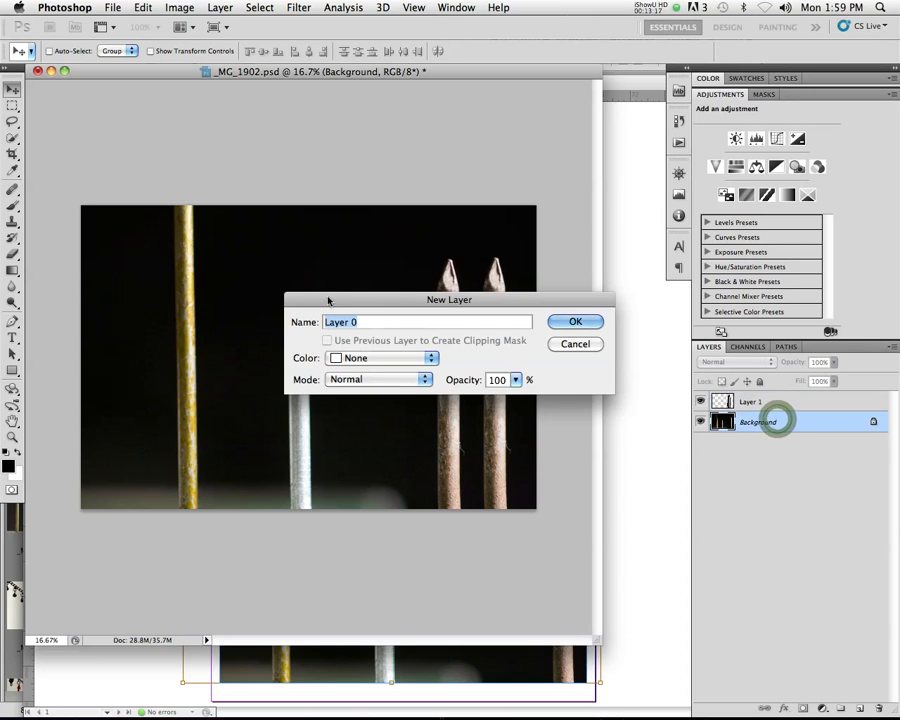
left_click(574, 321)
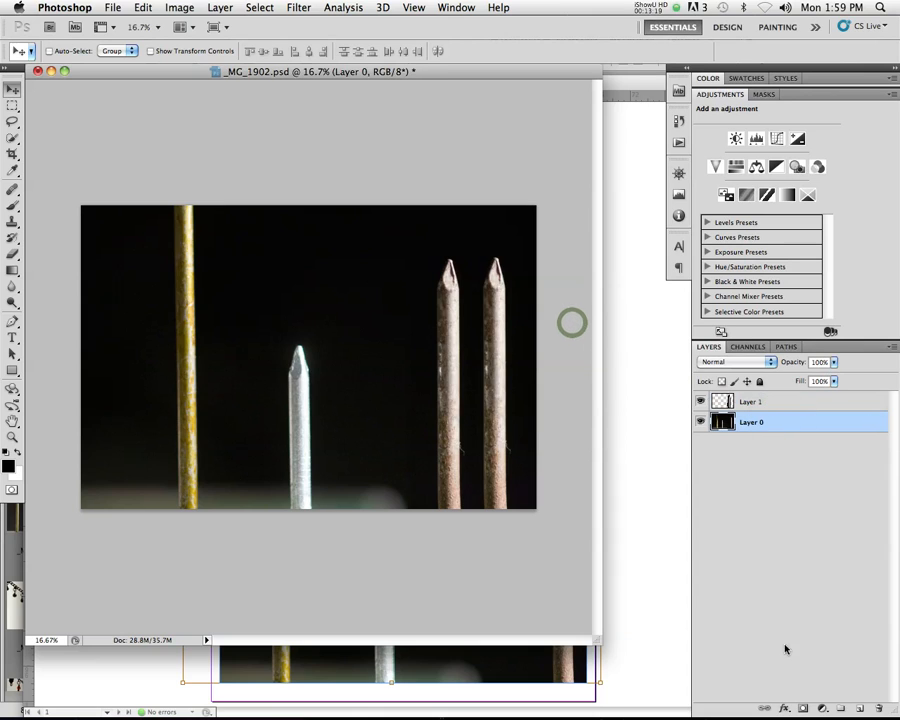
left_click(802, 704)
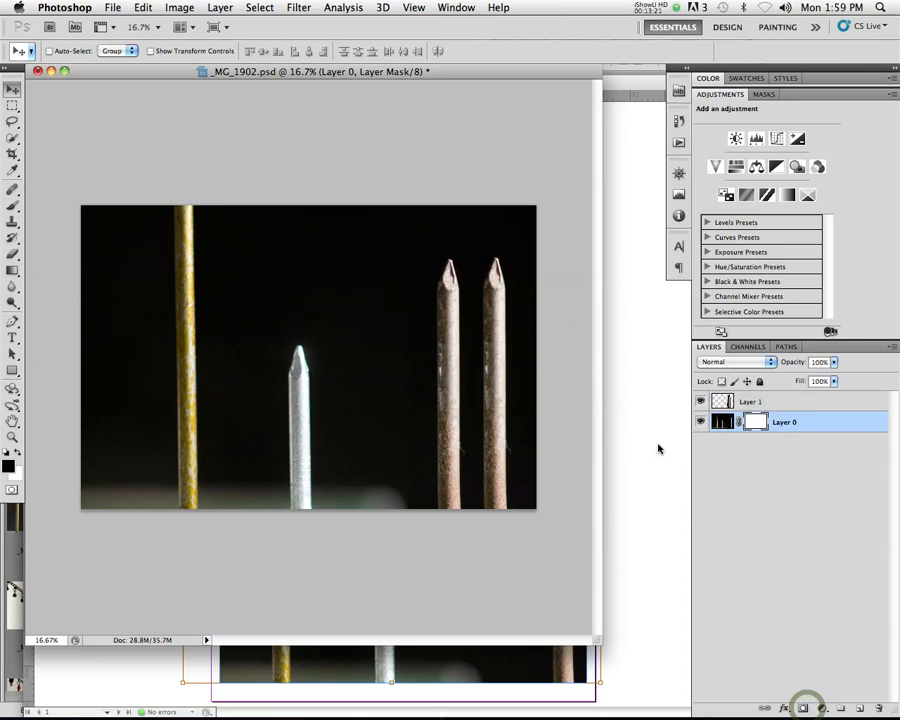
key("b")
mouse_move(495, 390)
left_mouse_down()
mouse_move(506, 360)
mouse_move(485, 297)
mouse_move(493, 272)
mouse_move(489, 515)
mouse_move(494, 417)
mouse_move(506, 499)
mouse_move(504, 380)
mouse_move(517, 453)
left_mouse_up()
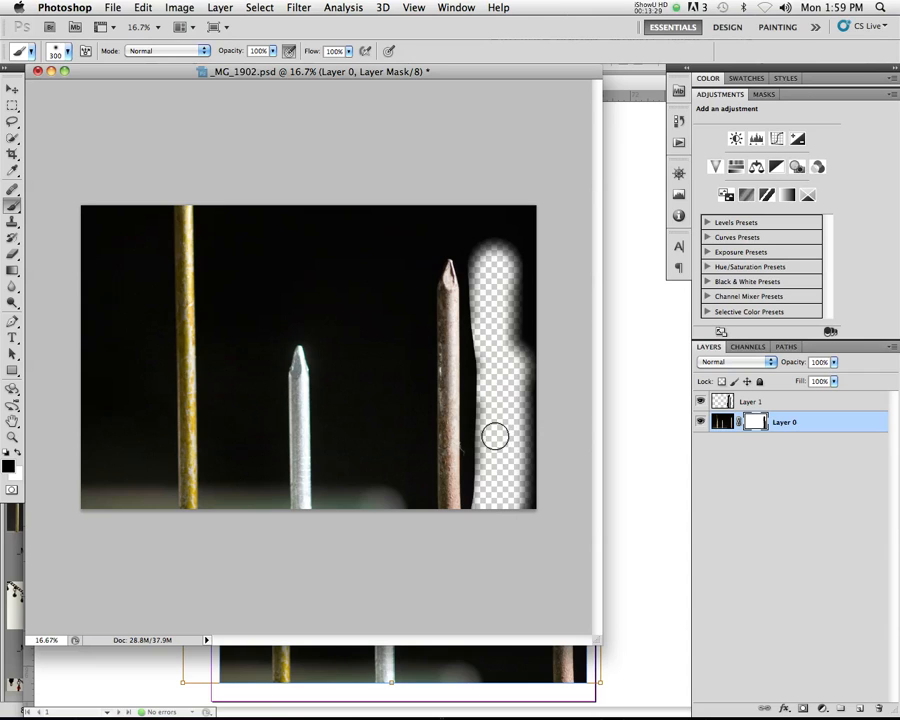
Add a new layer beneath Layer 0 and fill it with black at 100% opacity.
left_click(858, 710)
mouse_move(773, 420)
left_mouse_down()
mouse_move(775, 431)
mouse_move(777, 423)
left_mouse_up()
left_click(143, 7)
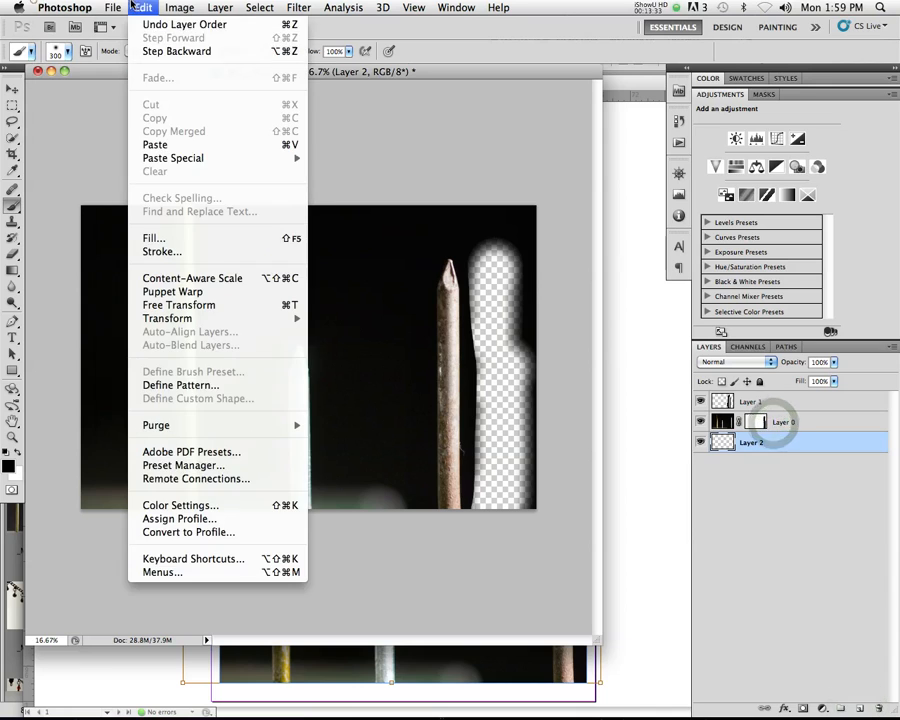
key("shift+BackSpace")
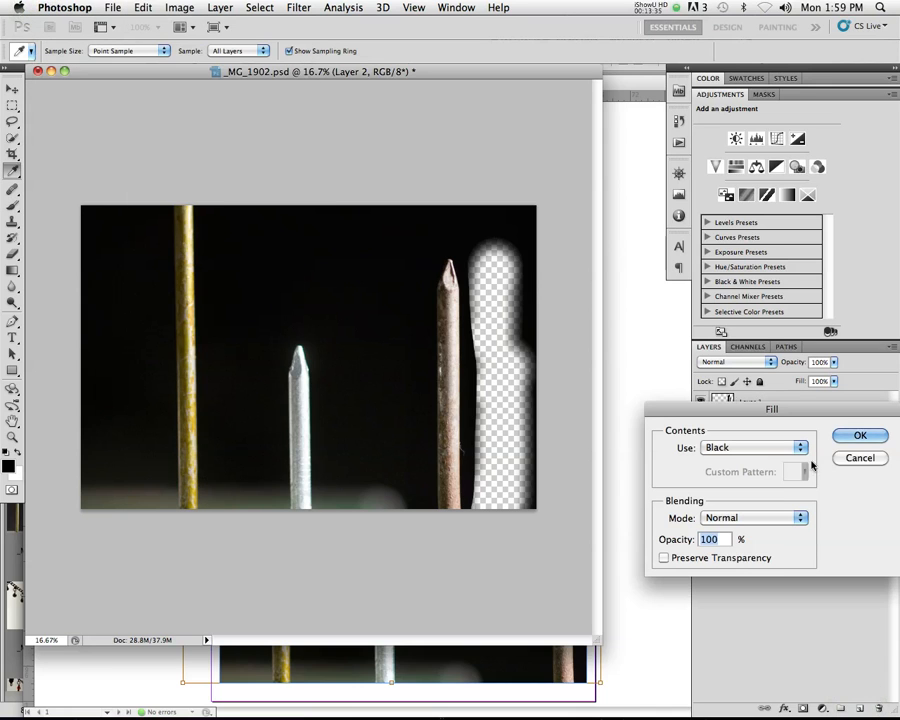
left_click(857, 433)
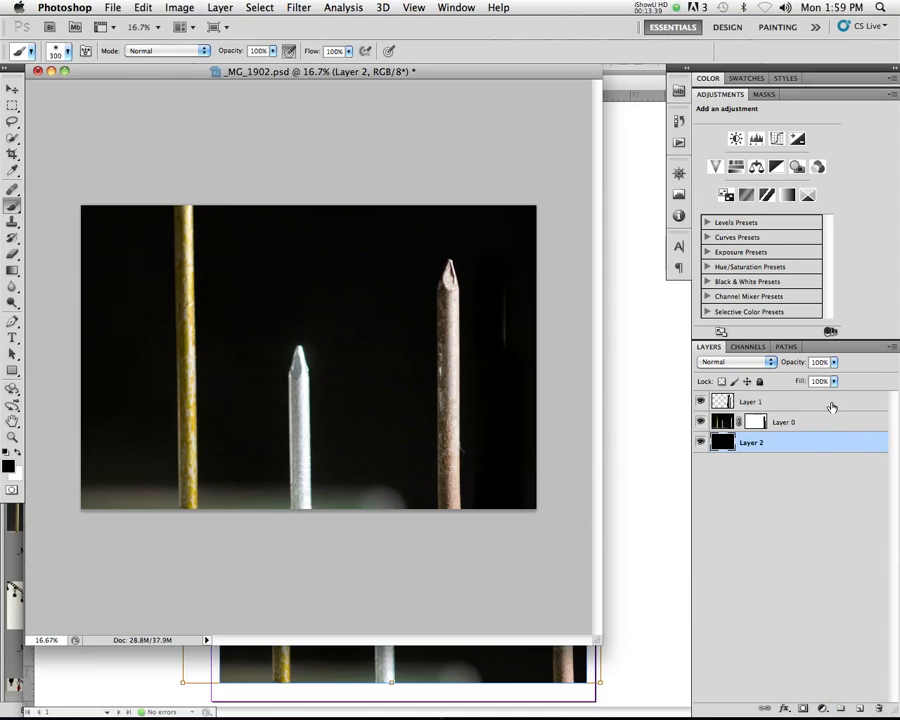
Mask out the faint leftover edge of the right nail on Layer 0, and lasso loosely around the middle nail.
left_click(755, 422)
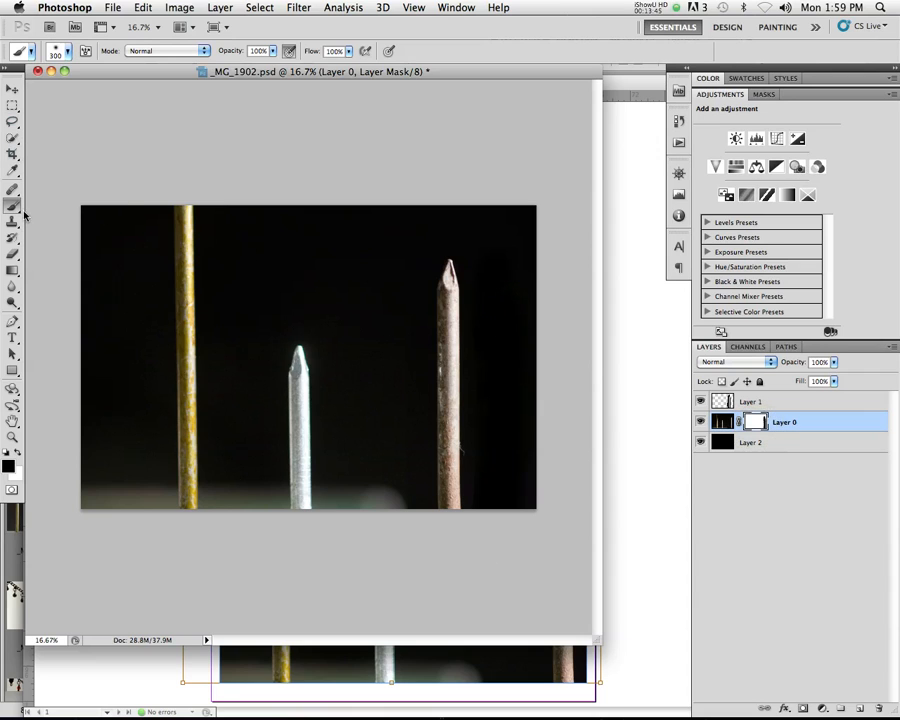
key("l")
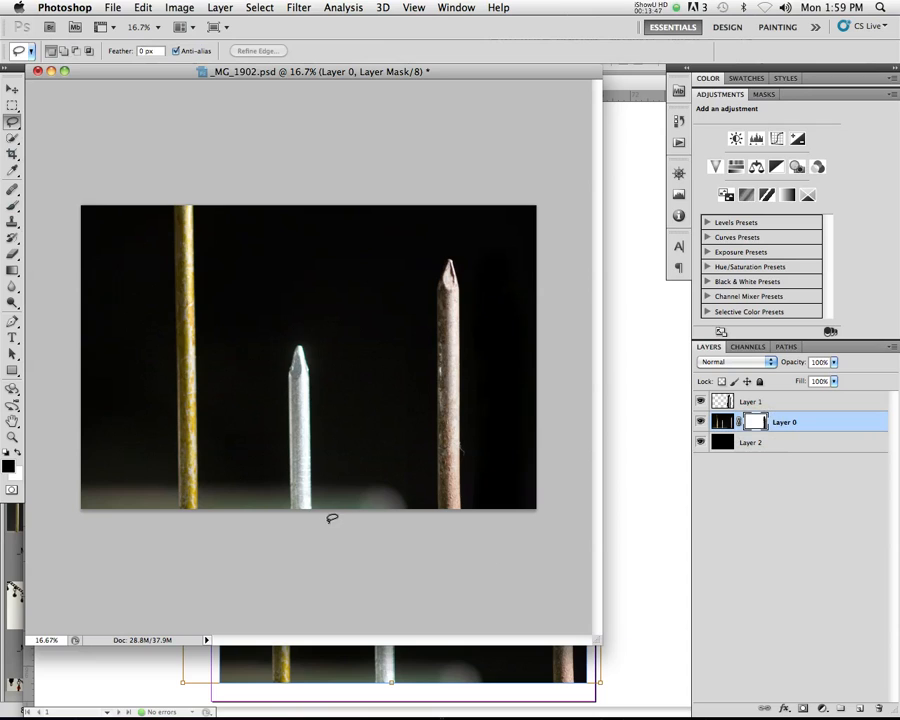
mouse_move(315, 507)
left_mouse_down()
mouse_move(312, 355)
mouse_move(268, 430)
mouse_move(292, 515)
mouse_move(312, 508)
left_mouse_up()
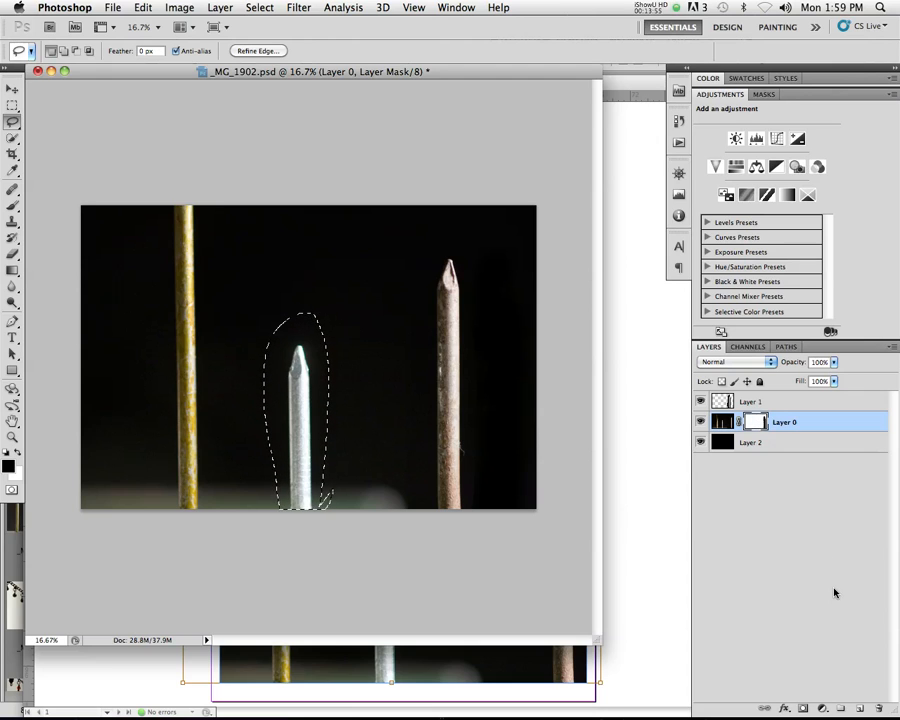
key("super+j")
key("super+BackSpace")
key("super+d")
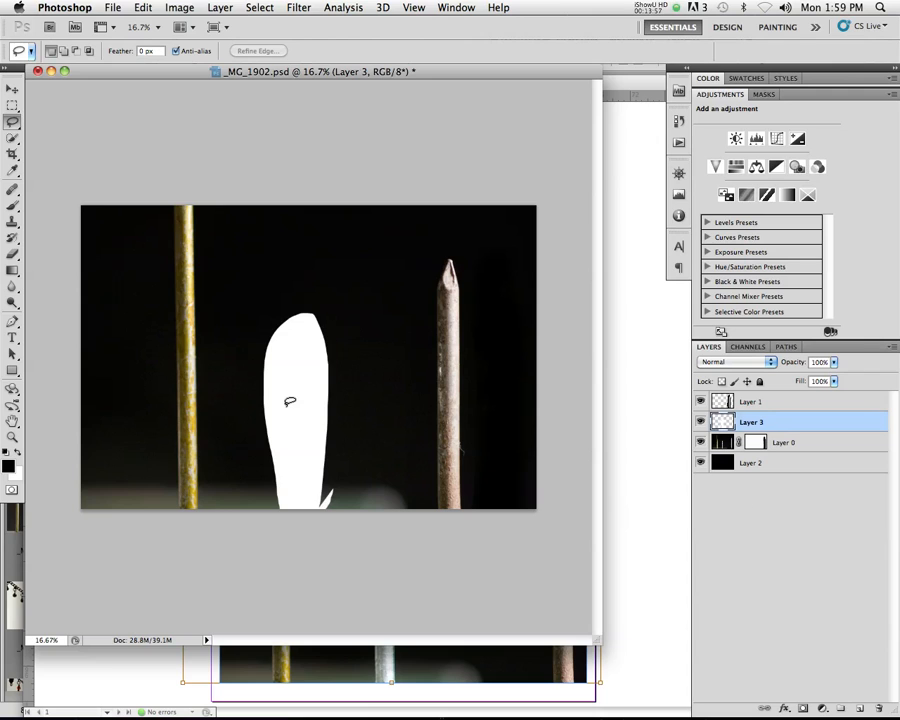
key("super+alt+z")
key("super+alt+z")
key("super+alt+z")
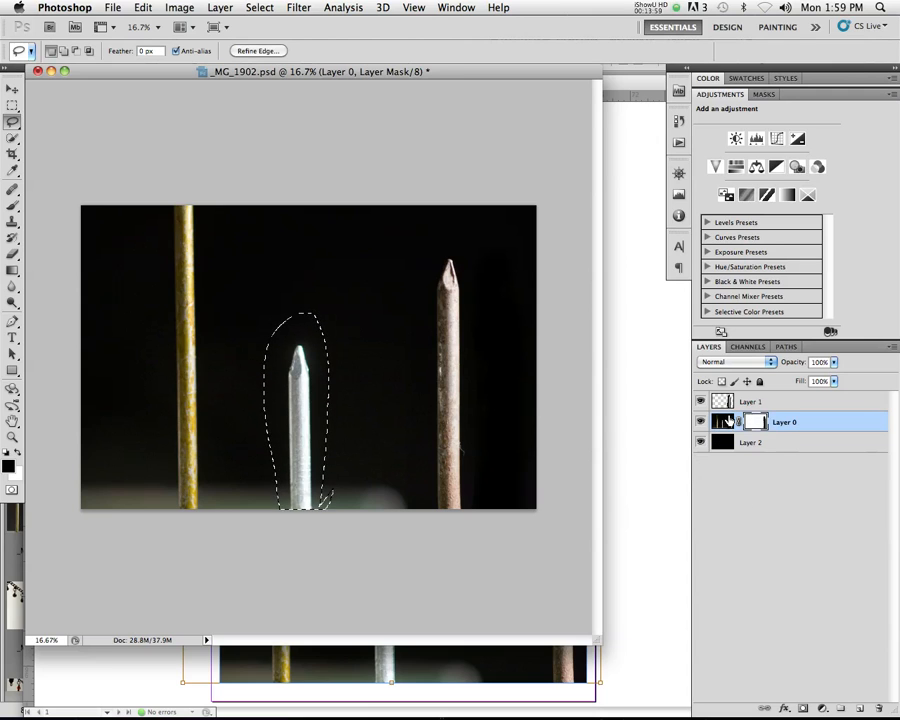
Copy the selected middle nail from Layer 0's image to its own layer and move the copy slightly left.
left_click(726, 421)
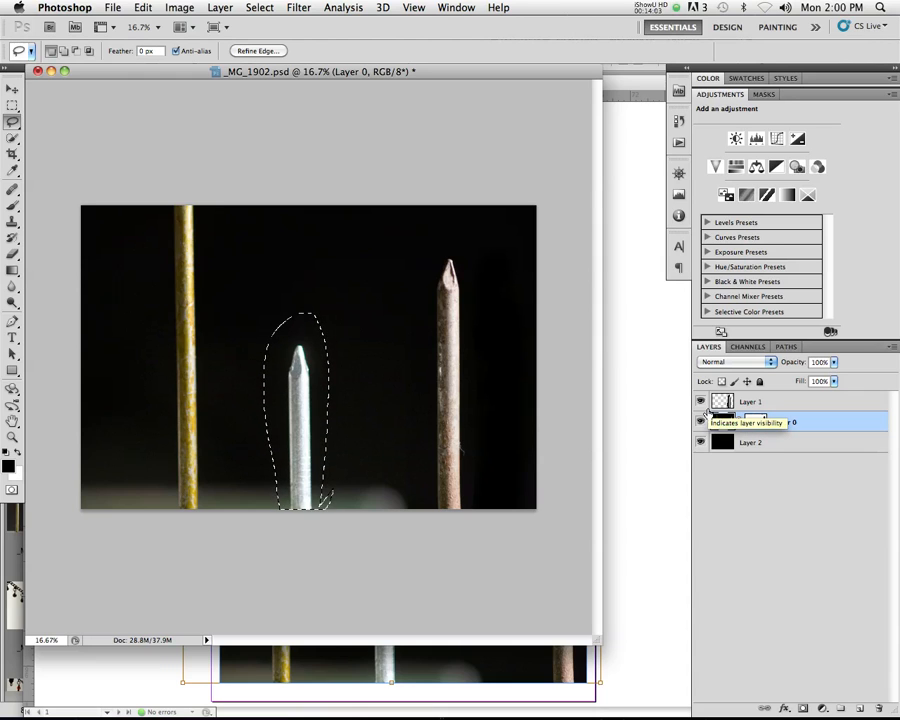
key("super+j")
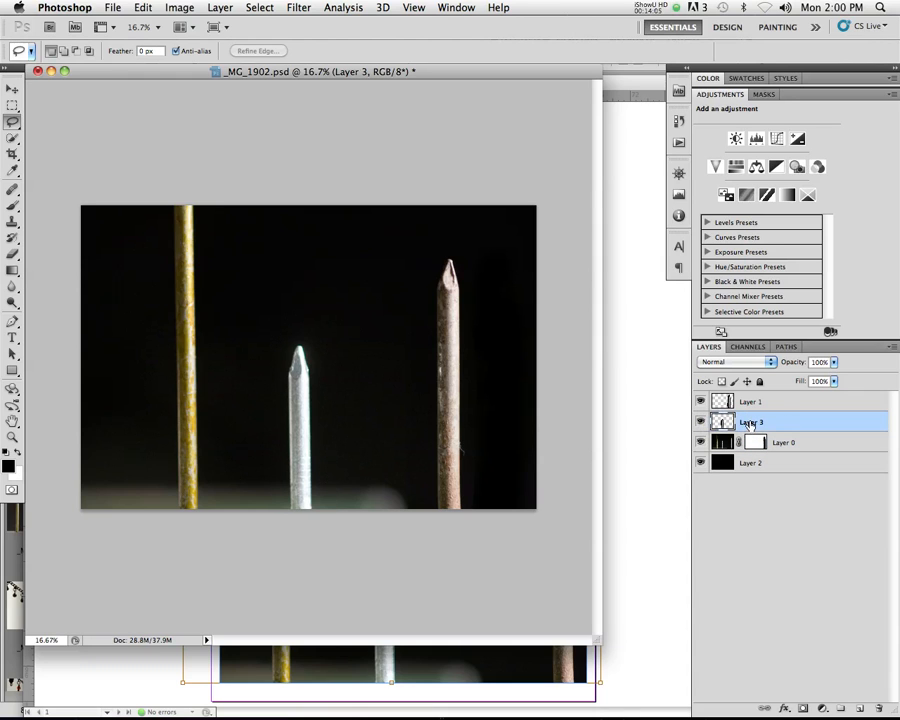
key("v")
left_click_drag(292, 465, 266, 466)
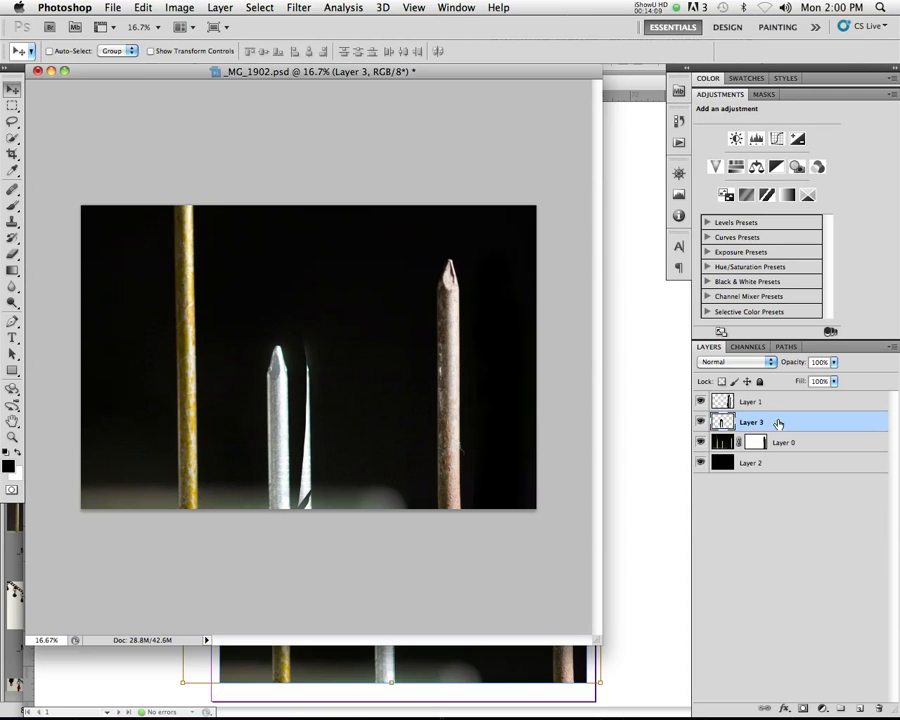
Paint black on Layer 0's mask to hide the original middle nail and the grey blur along the photo's lower edge.
left_click(754, 442)
key("b")
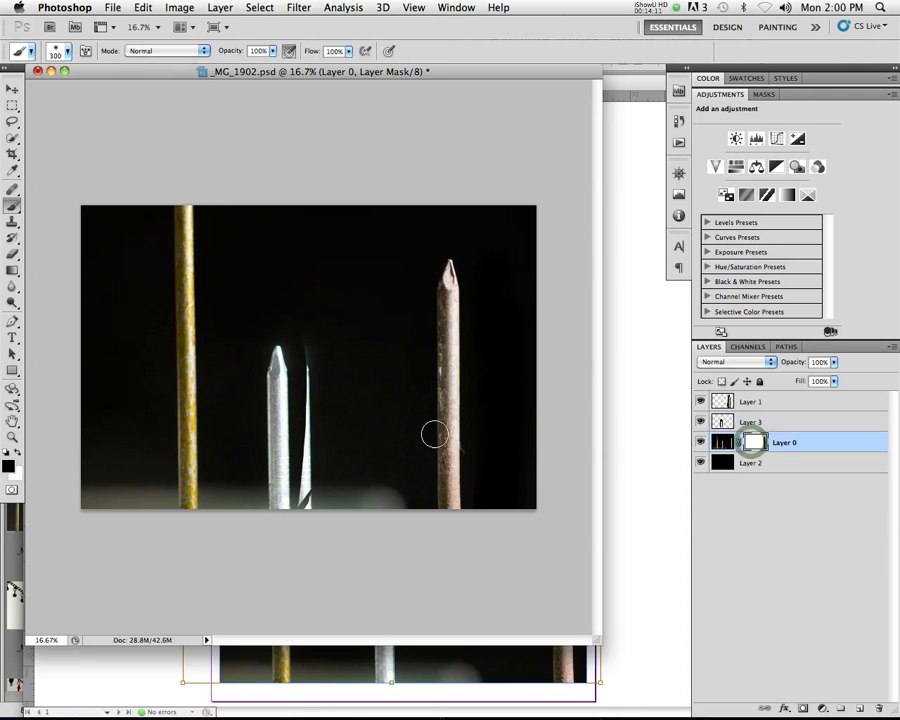
mouse_move(314, 506)
left_mouse_down()
mouse_move(304, 486)
mouse_move(302, 349)
left_mouse_up()
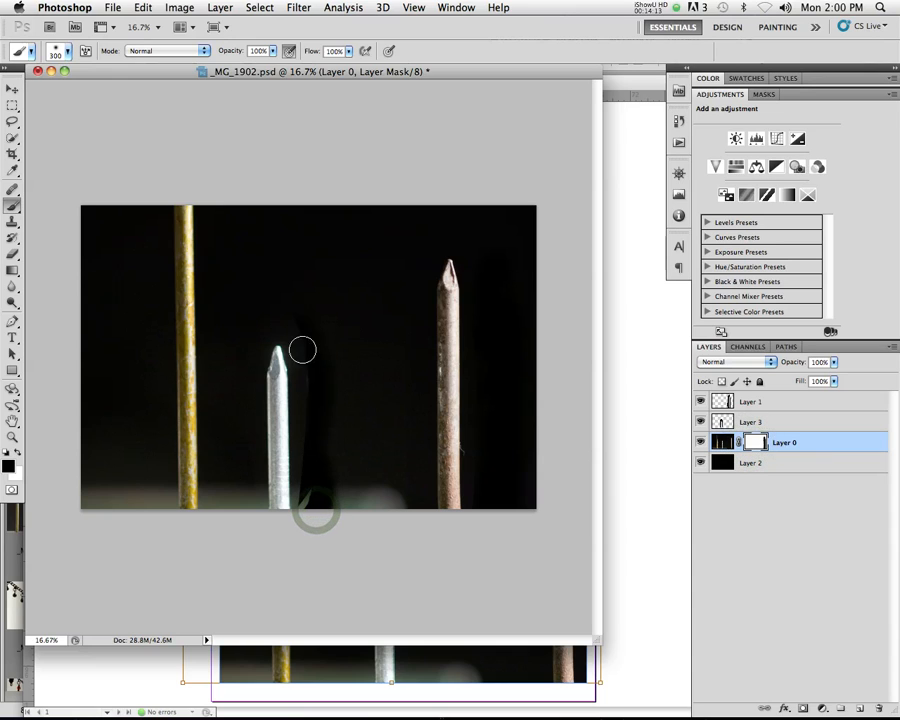
mouse_move(390, 496)
left_mouse_down()
mouse_move(261, 530)
mouse_move(272, 506)
mouse_move(237, 516)
left_mouse_up()
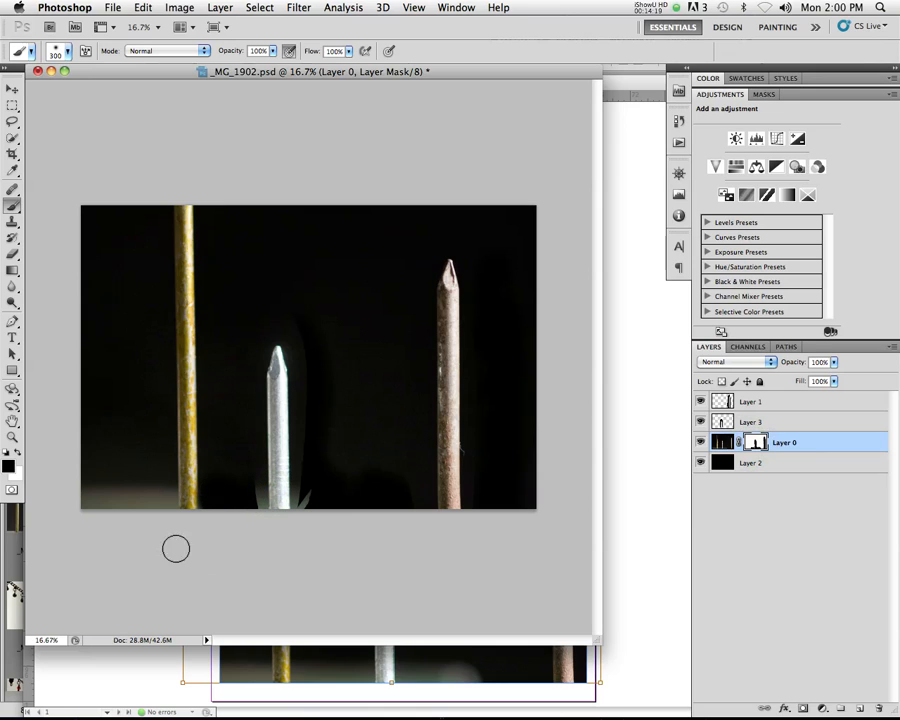
left_click_drag(114, 500, 141, 484)
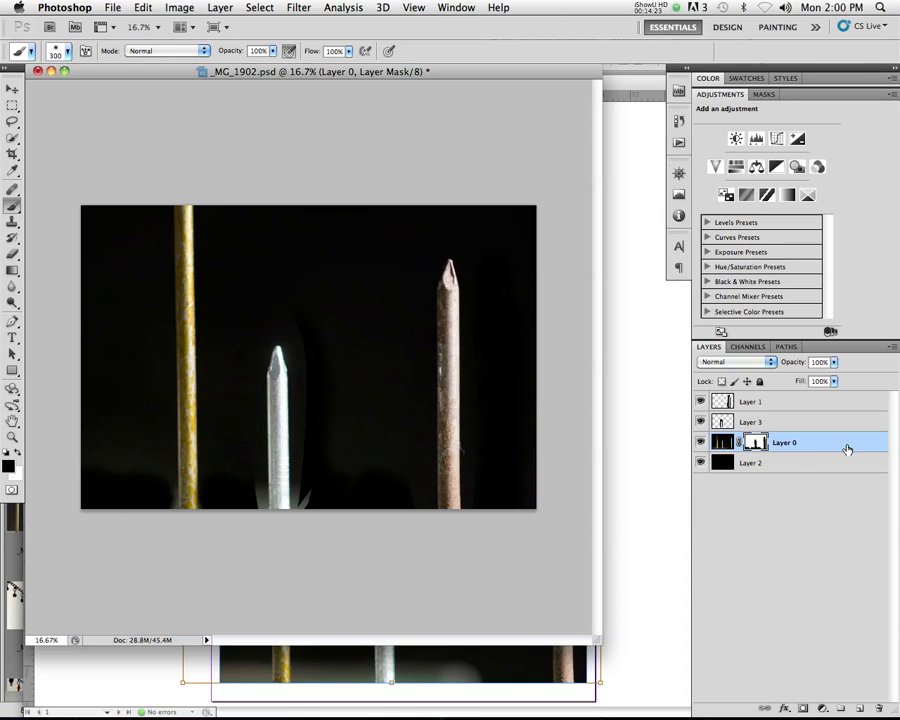
Add a layer mask to Layer 3, paint black over the light patches beside the middle nail's base, and save the photo.
left_click(765, 422)
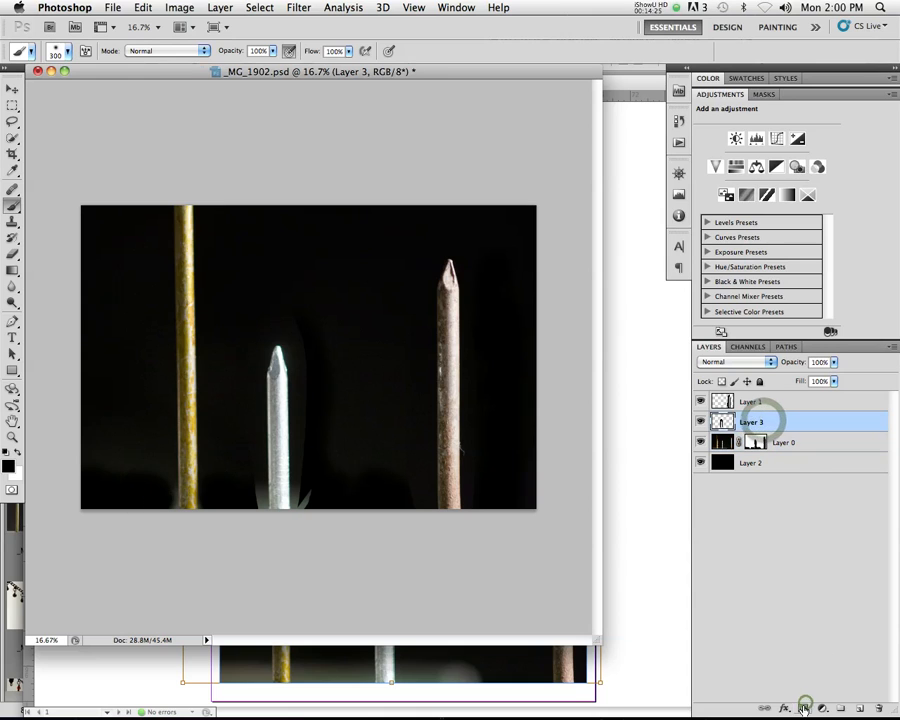
left_click(803, 708)
left_click(250, 501)
left_click(251, 493)
left_click(309, 499)
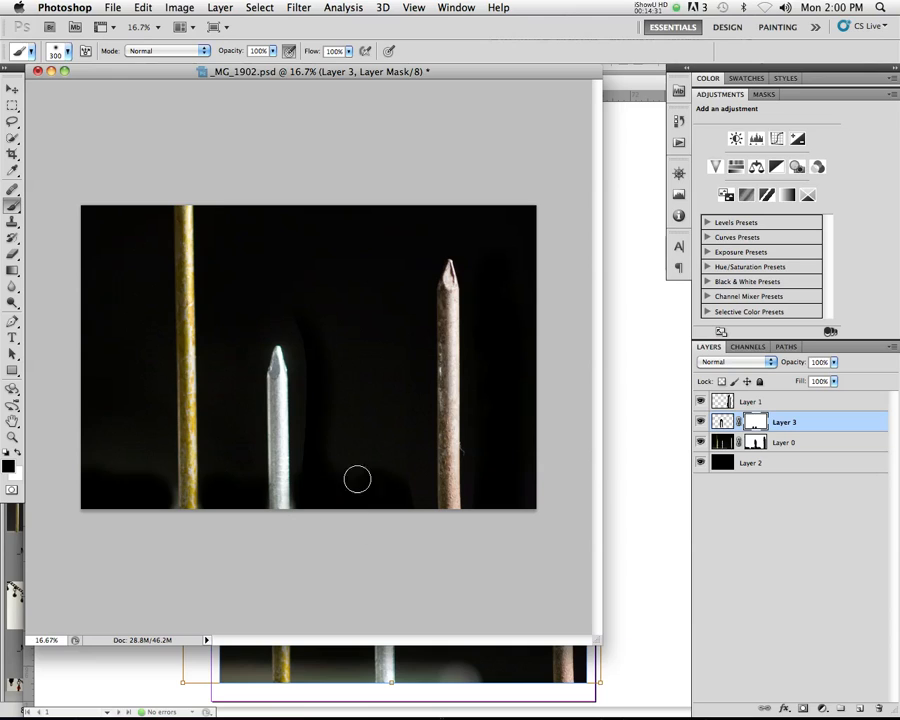
key("super+s")
Switch to InDesign and reopen the placed nail photo in Photoshop with Edit Original.
left_click(619, 392)
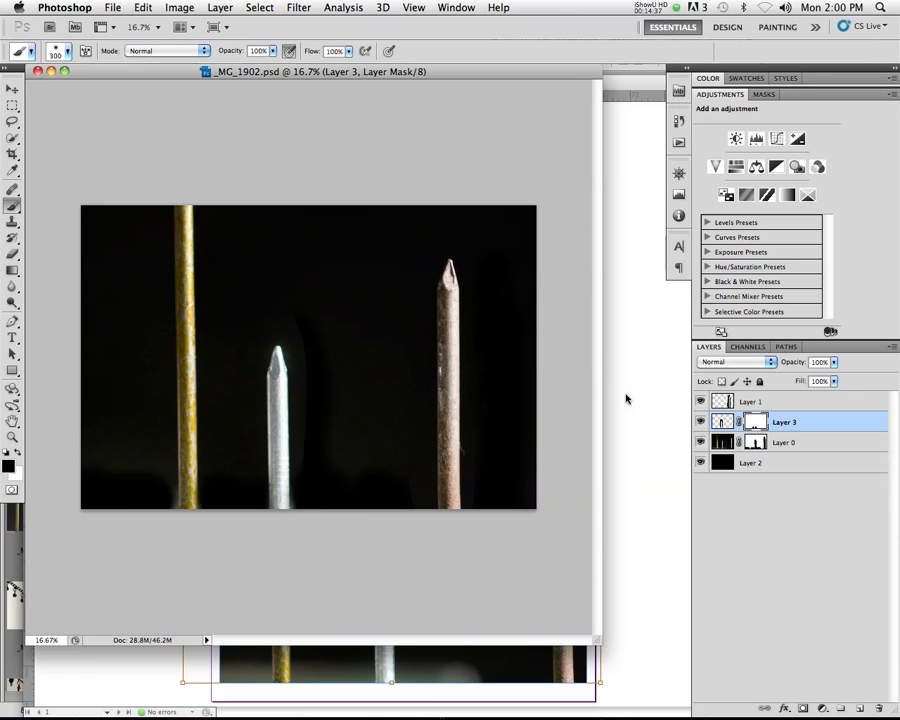
left_click(648, 489)
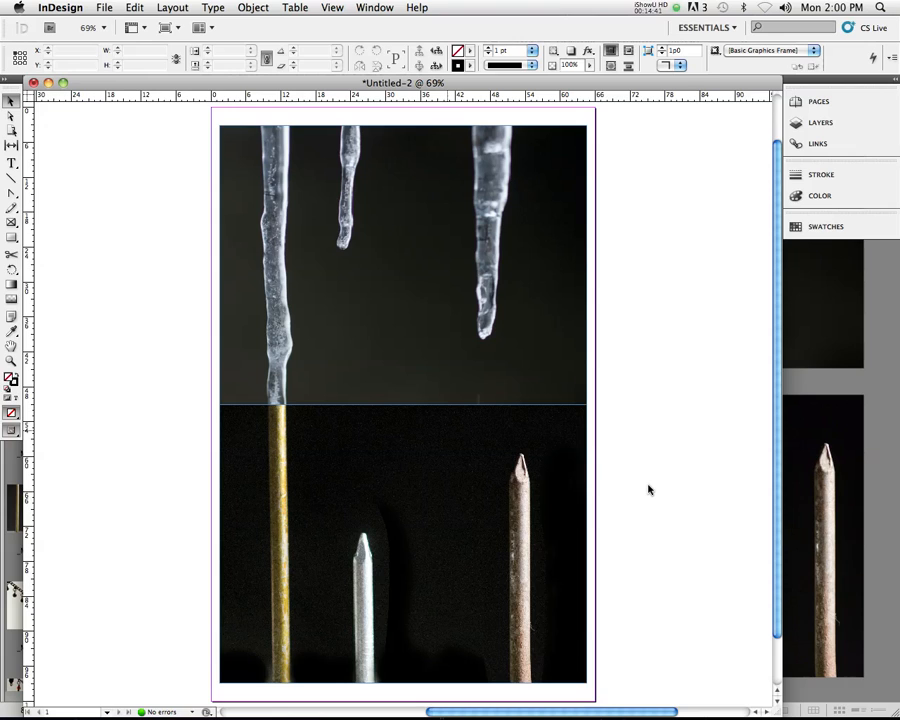
right_click(431, 519)
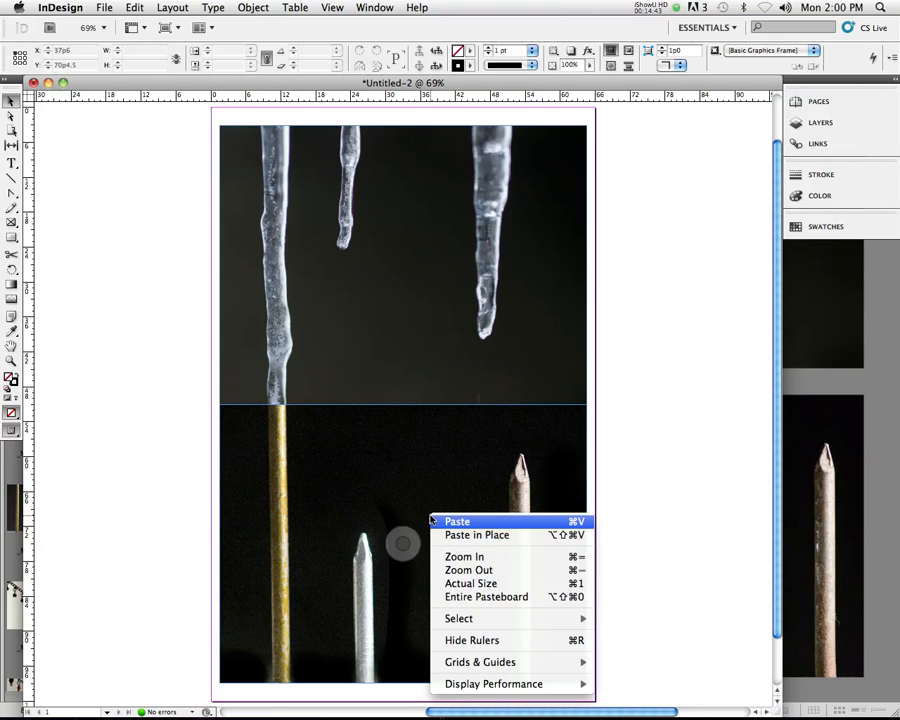
left_click(399, 528)
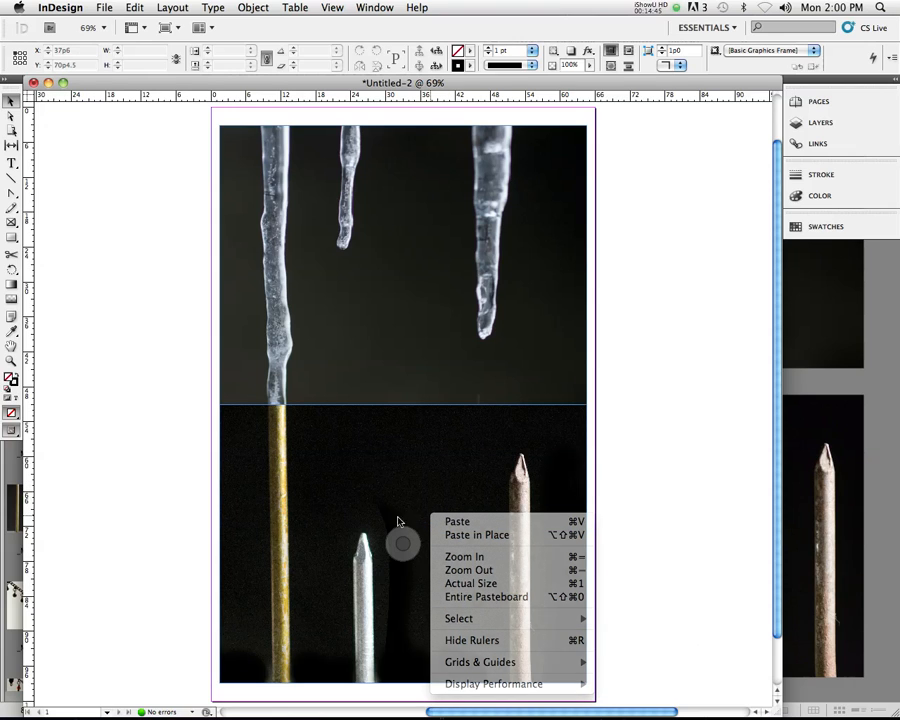
left_click(402, 540)
right_click(428, 472)
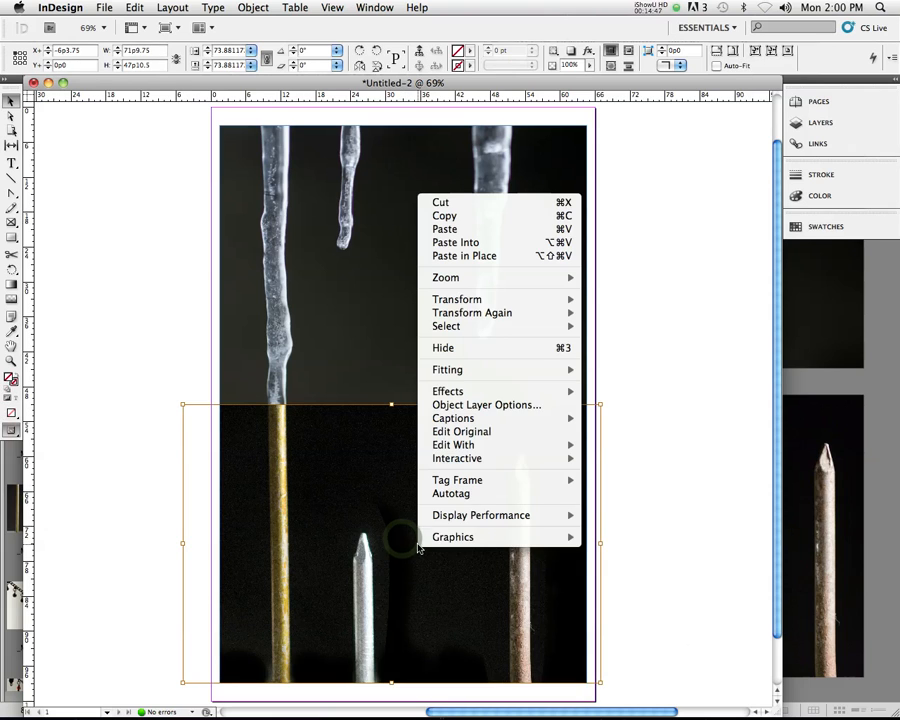
left_click(484, 436)
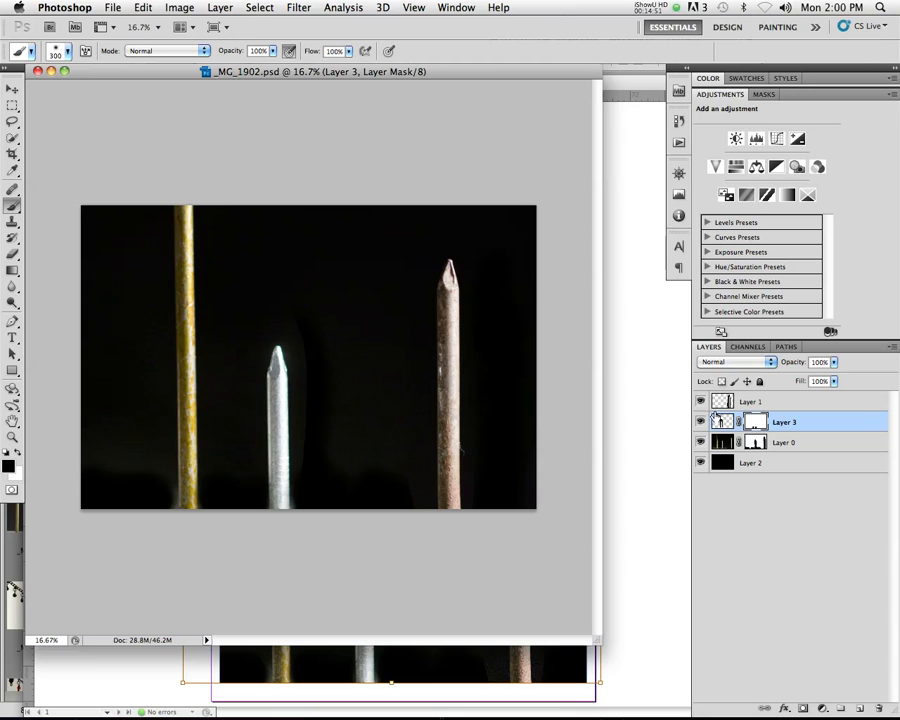
Move the right nail on Layer 1 slightly left, save the photo, and return to the InDesign layout.
left_click(724, 398)
key("v")
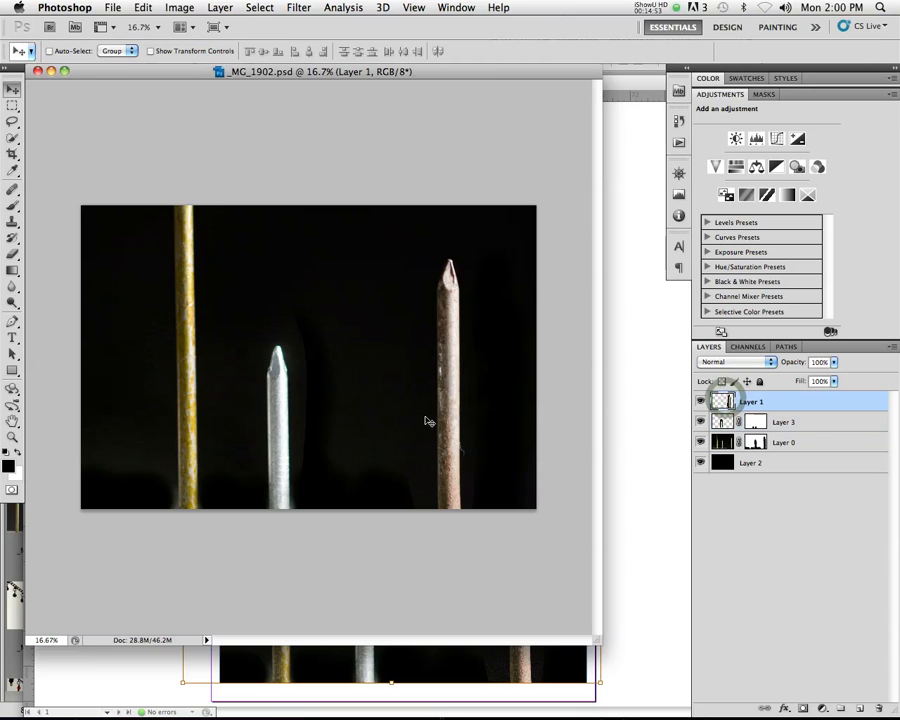
left_click_drag(438, 420, 424, 420)
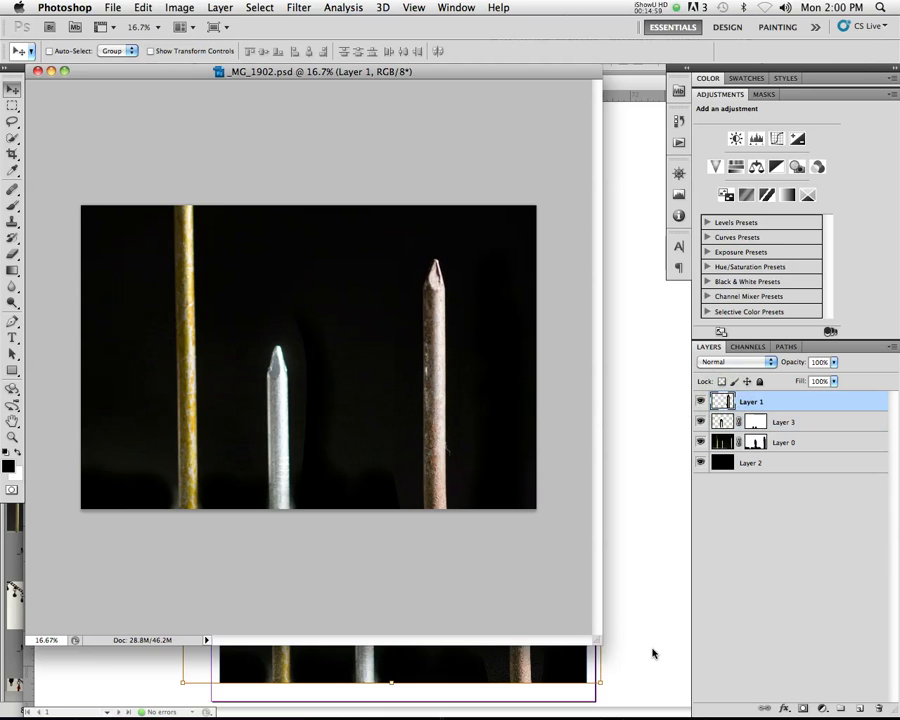
left_click(652, 652)
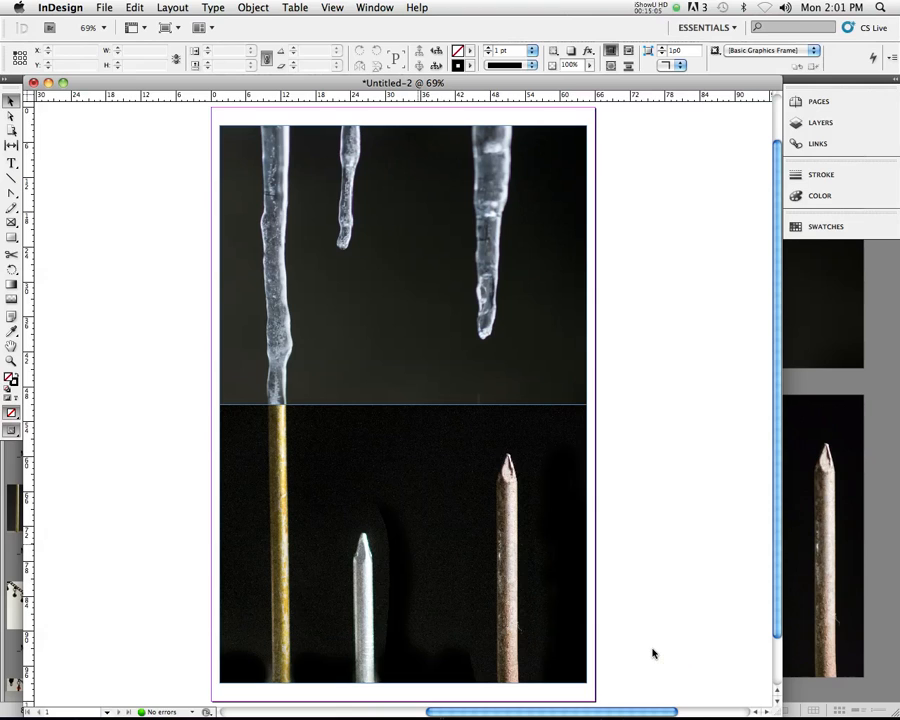
left_click(399, 261)
right_click(396, 268)
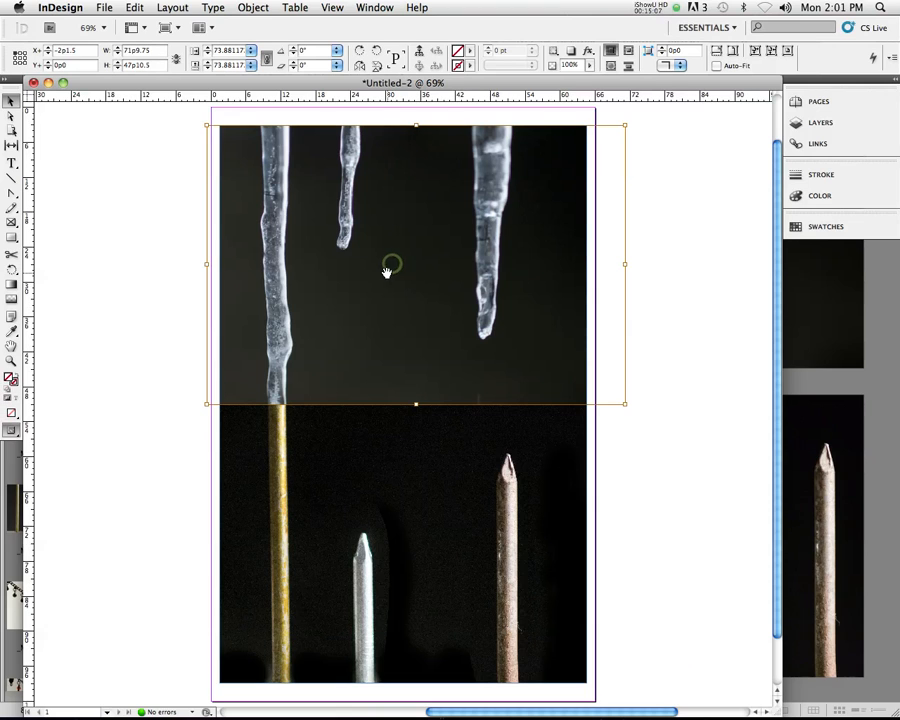
mouse_move(450, 393)
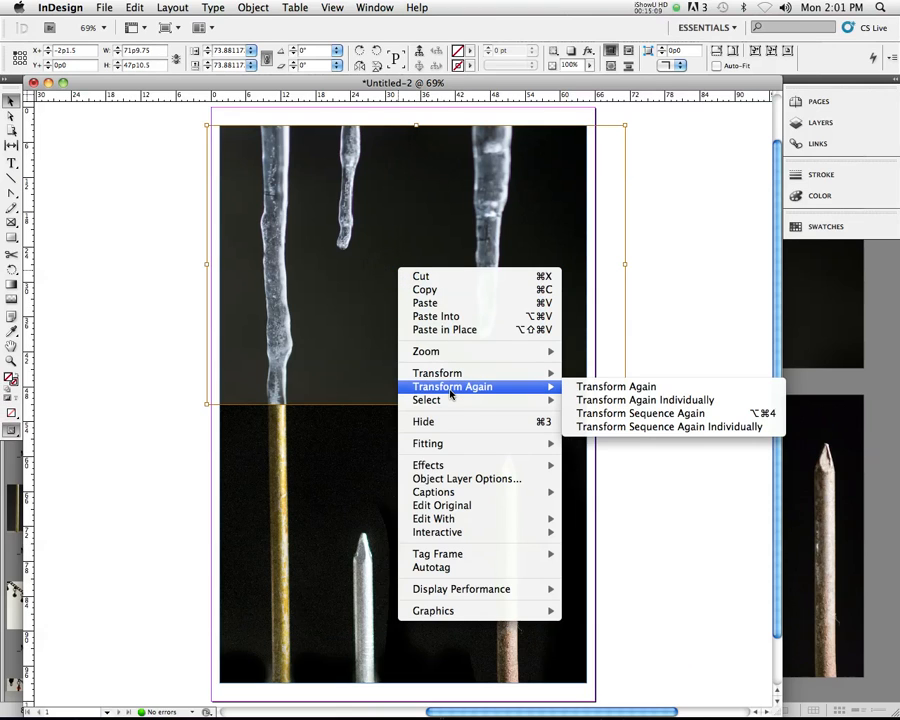
left_click(275, 355)
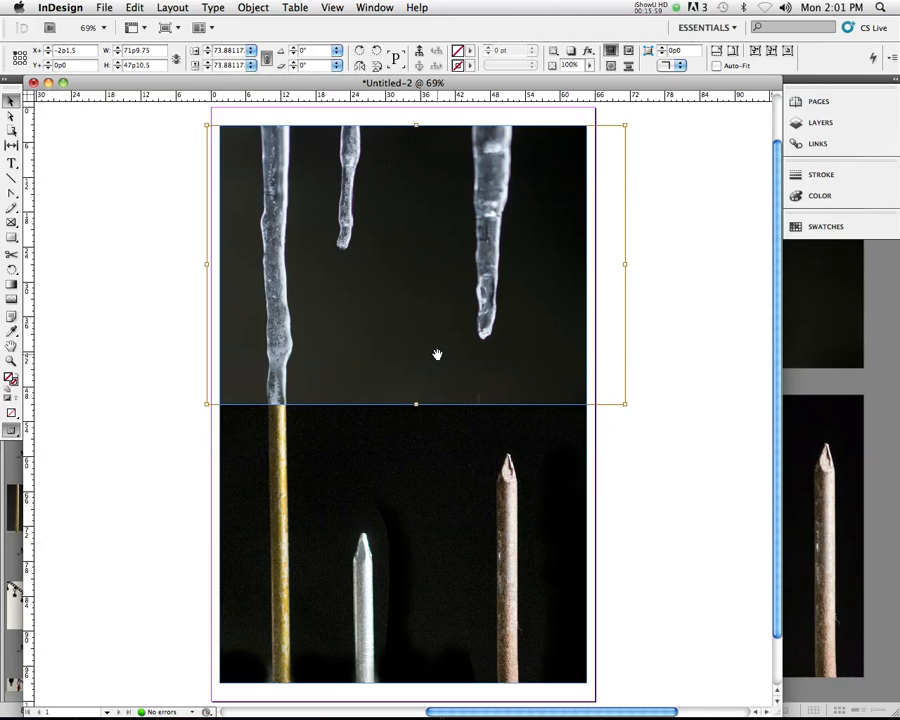
Enlarge the icicle image inside its frame to about 89.9% and shift it up and left toward the nails' positions.
left_click(404, 322)
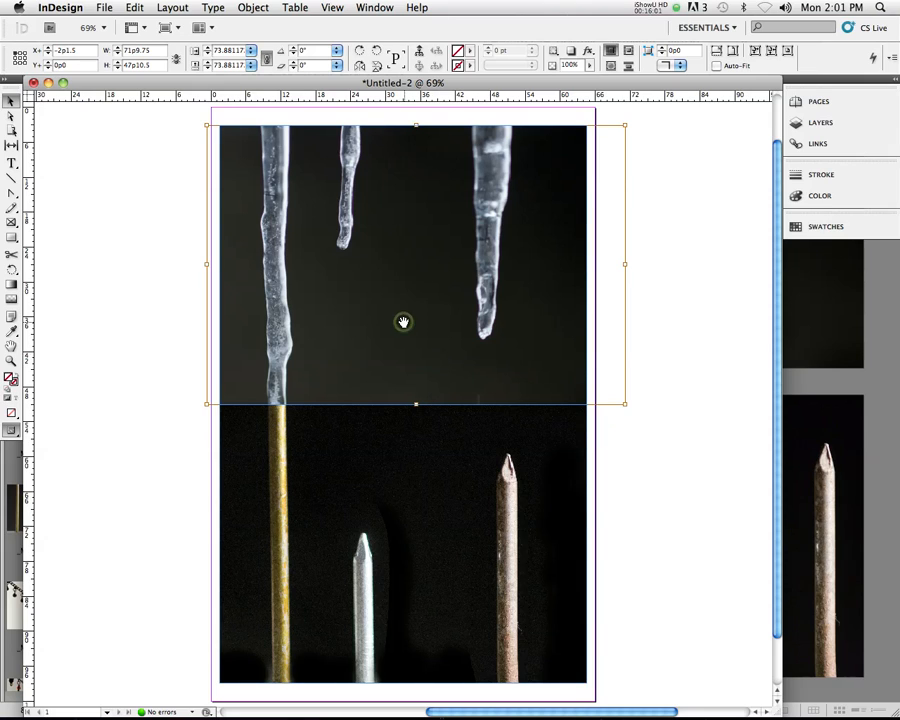
left_click(396, 237)
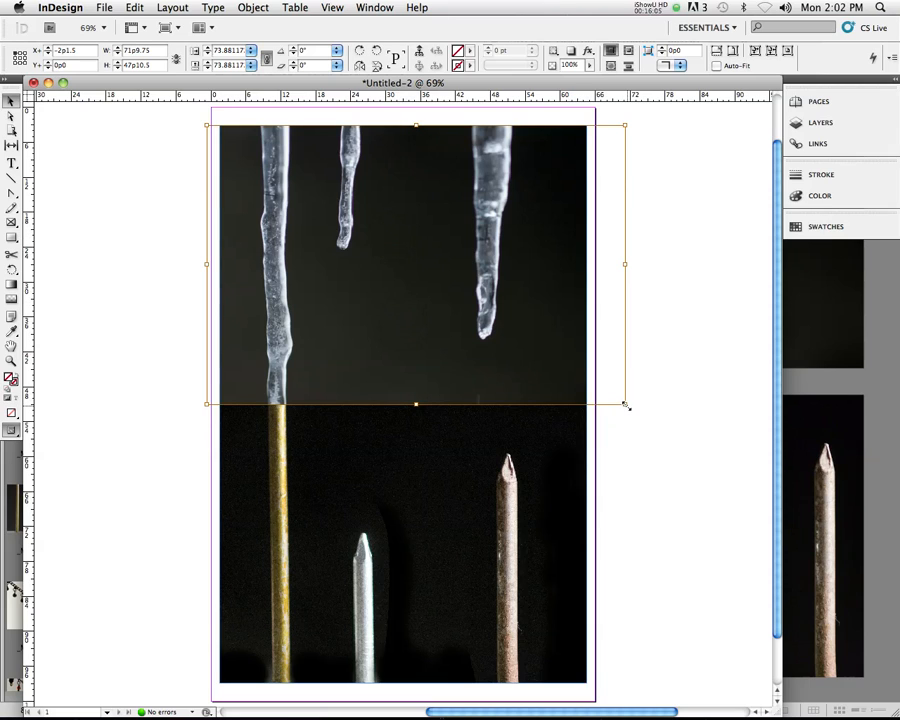
left_click_drag(624, 404, 654, 464)
left_click_drag(436, 284, 418, 265)
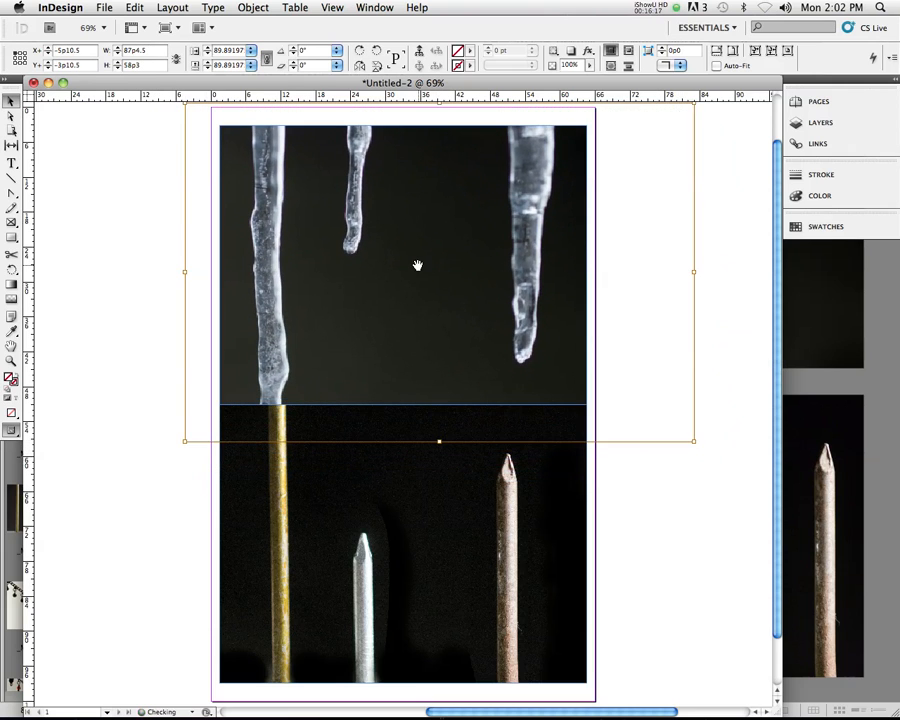